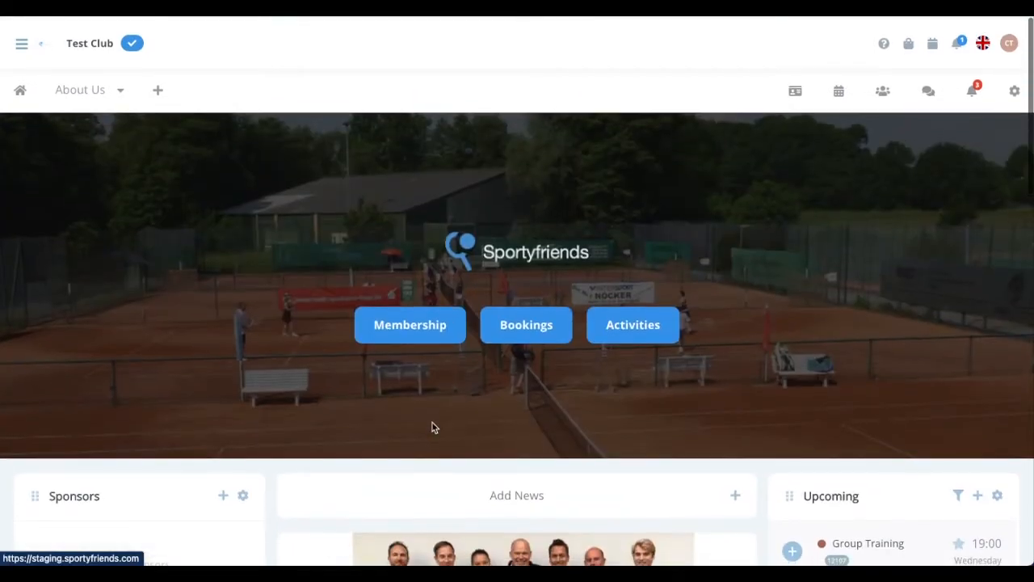
Set the website's general style to Horizontal in the customization settings and return to the club home page.
{"action": "left_click", "coordinate": [21, 48]}
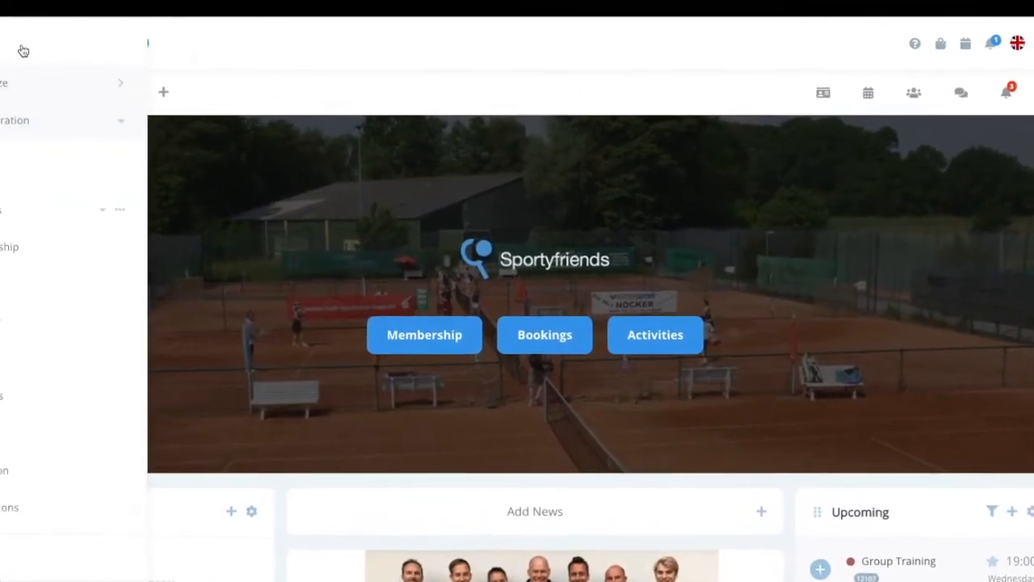
{"action": "left_click", "coordinate": [53, 78]}
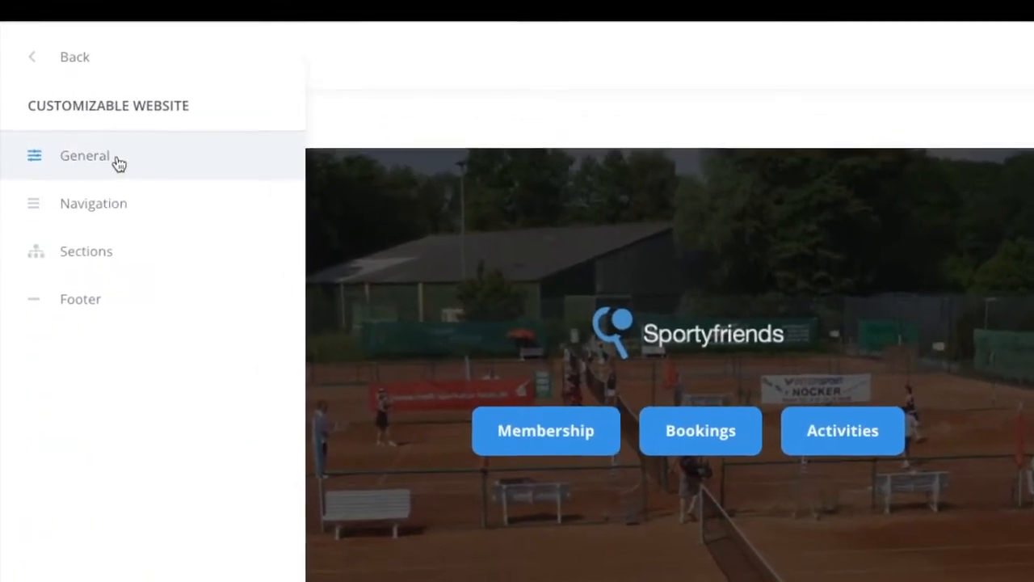
{"action": "left_click", "coordinate": [117, 164]}
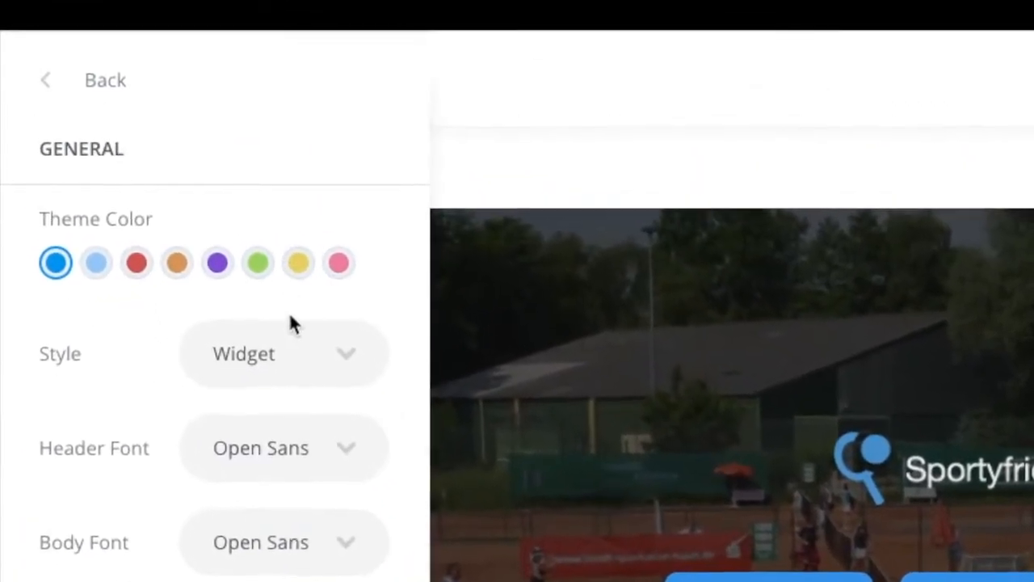
{"action": "left_click", "coordinate": [203, 253]}
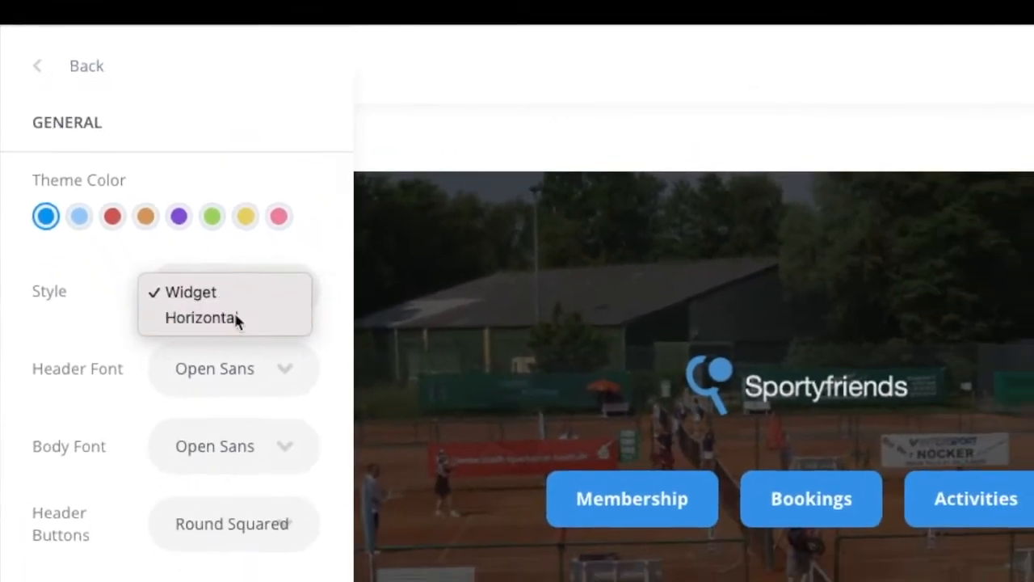
{"action": "left_click", "coordinate": [300, 410]}
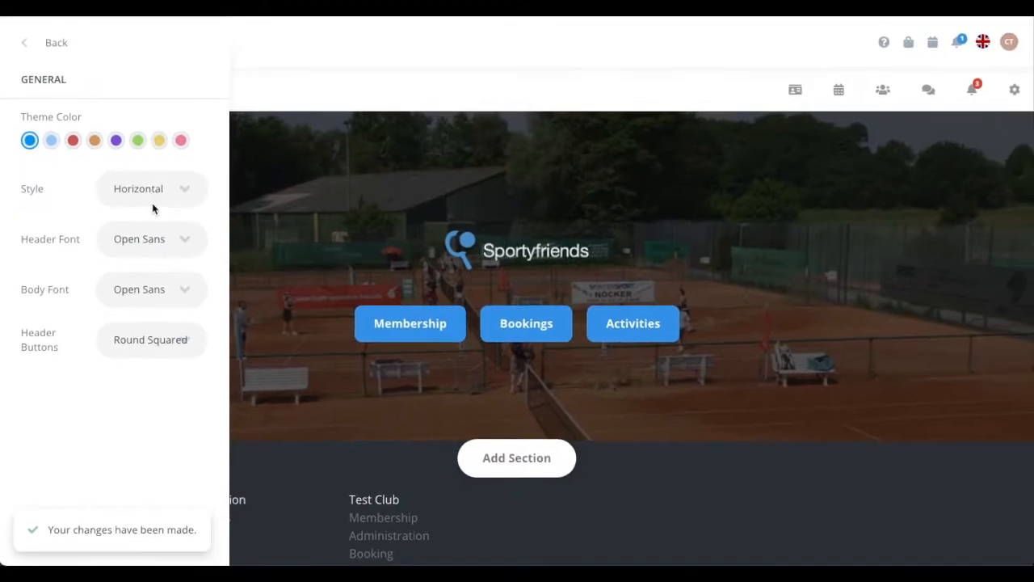
{"action": "left_click", "coordinate": [63, 48]}
{"action": "left_click", "coordinate": [56, 42]}
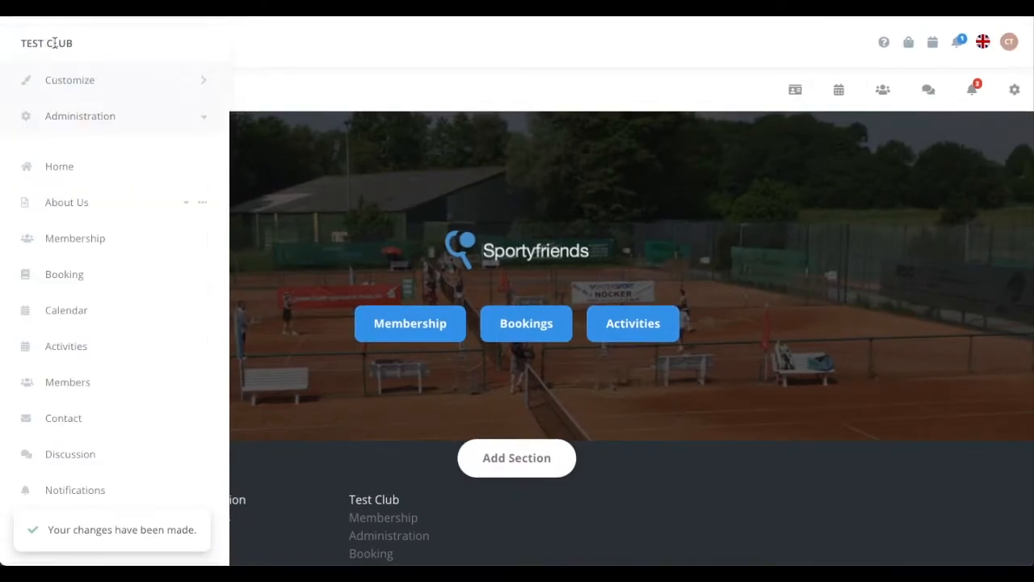
{"action": "left_click", "coordinate": [209, 79]}
Review the available section types and add a Column section below the header image.
{"action": "scroll", "coordinate": [339, 371], "scroll_direction": "down", "scroll_amount": 2}
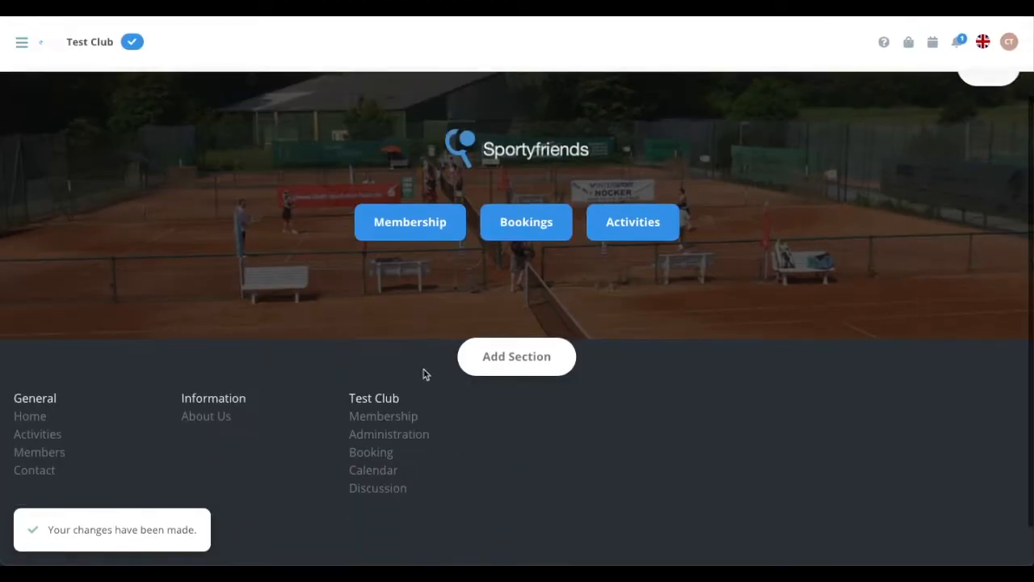
{"action": "left_click", "coordinate": [516, 360]}
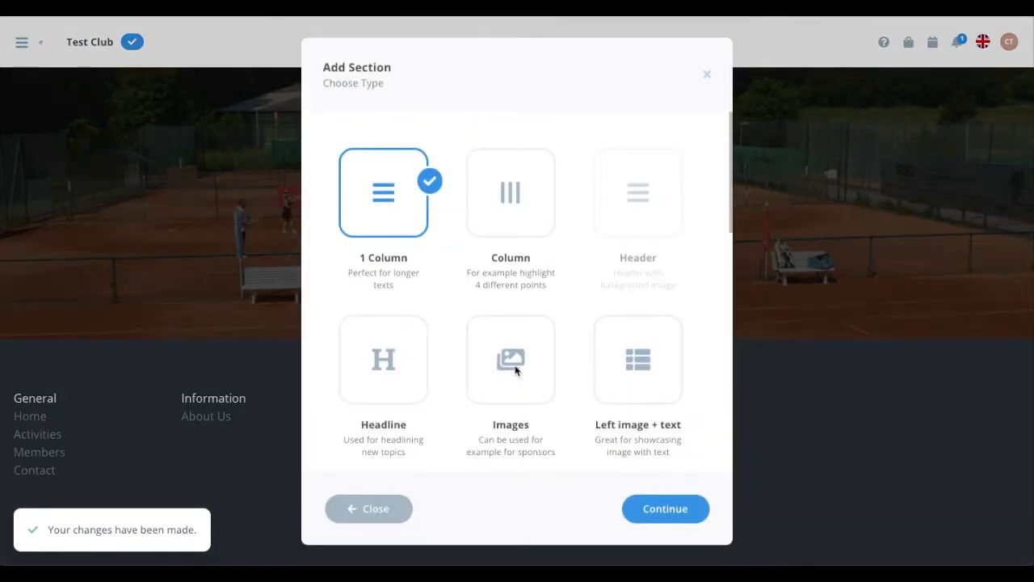
{"action": "scroll", "coordinate": [516, 371], "scroll_direction": "down", "scroll_amount": 2}
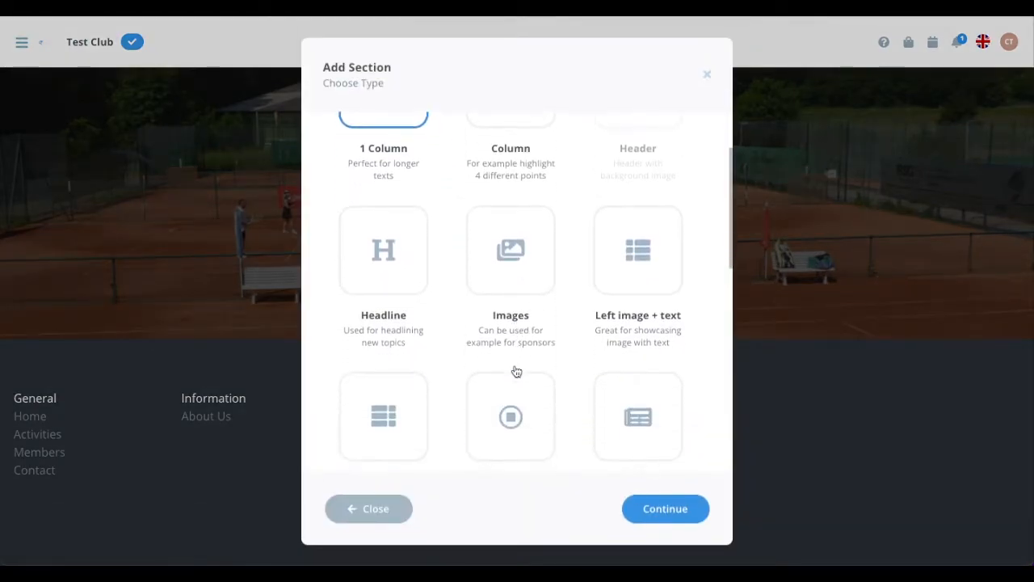
{"action": "scroll", "coordinate": [517, 370], "scroll_direction": "down", "scroll_amount": 2}
{"action": "scroll", "coordinate": [517, 371], "scroll_direction": "down", "scroll_amount": 2}
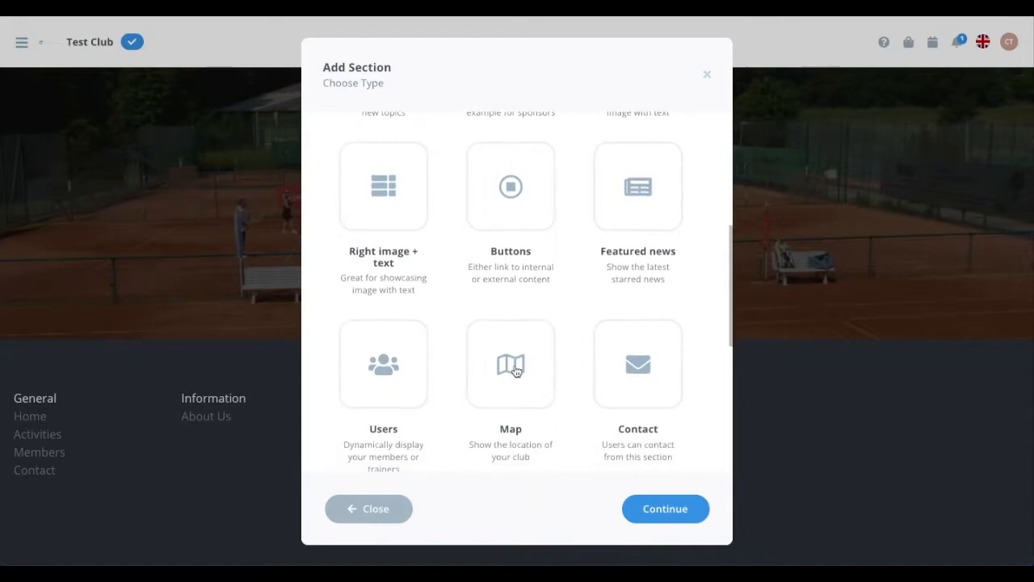
{"action": "scroll", "coordinate": [516, 371], "scroll_direction": "down", "scroll_amount": 5}
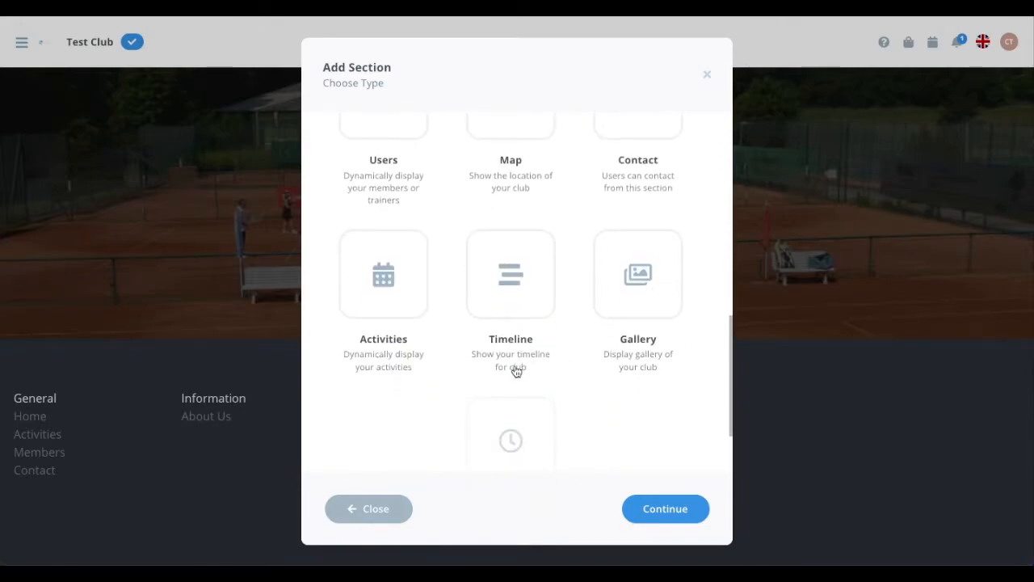
{"action": "scroll", "coordinate": [516, 371], "scroll_direction": "up", "scroll_amount": 10}
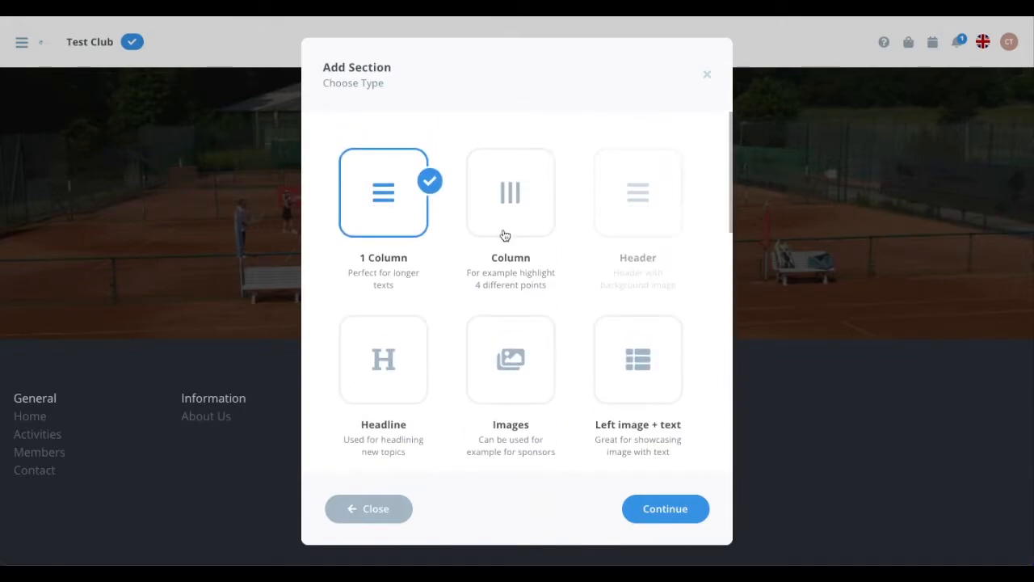
{"action": "left_click", "coordinate": [503, 220]}
{"action": "left_click", "coordinate": [659, 506]}
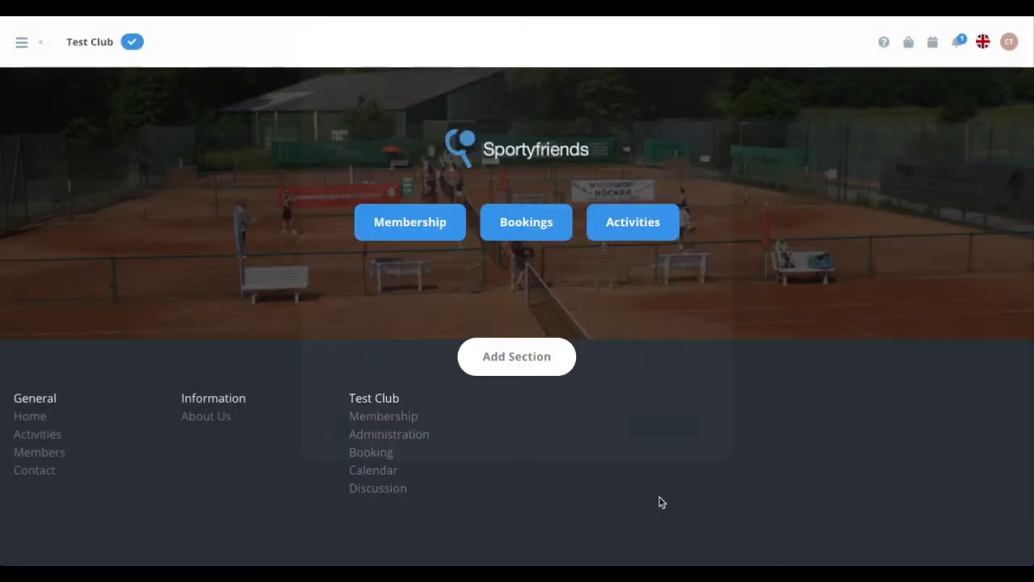
Add a point to the column section with a hidden headline, ID card icon, Lorem ipsum text and a Become a Member button.
{"action": "scroll", "coordinate": [496, 439], "scroll_direction": "down", "scroll_amount": 2}
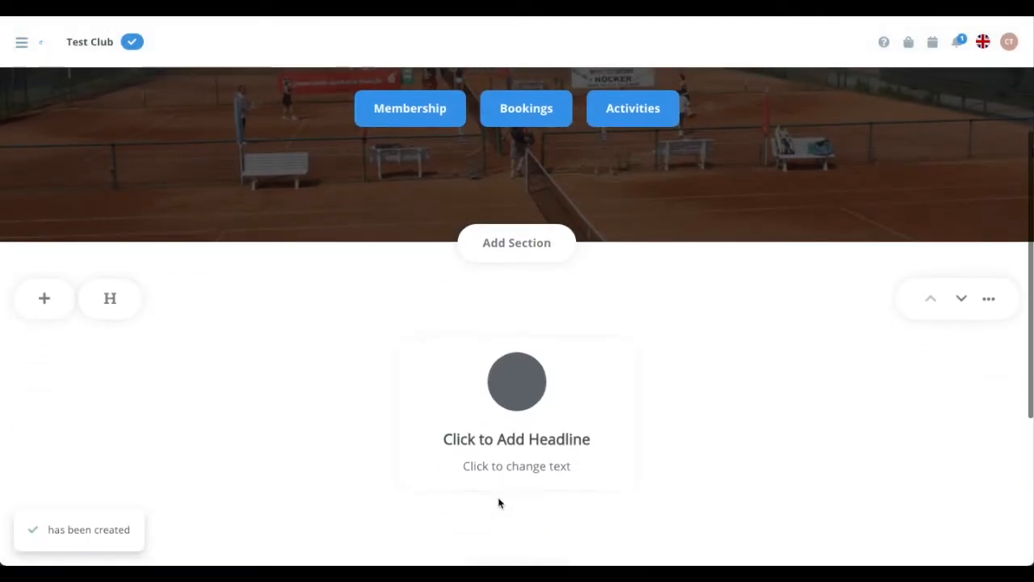
{"action": "left_click", "coordinate": [42, 299]}
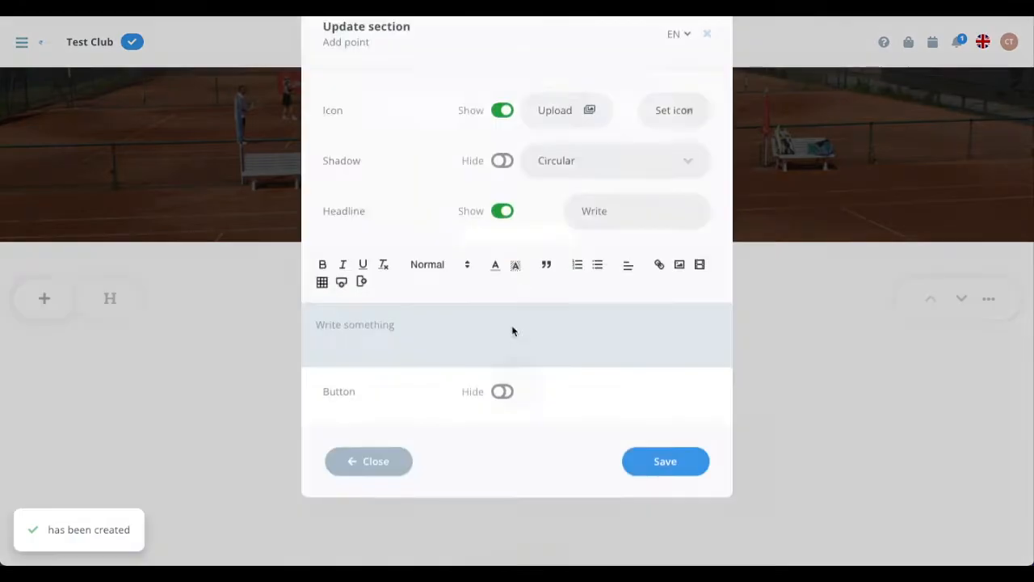
{"action": "left_click", "coordinate": [502, 252]}
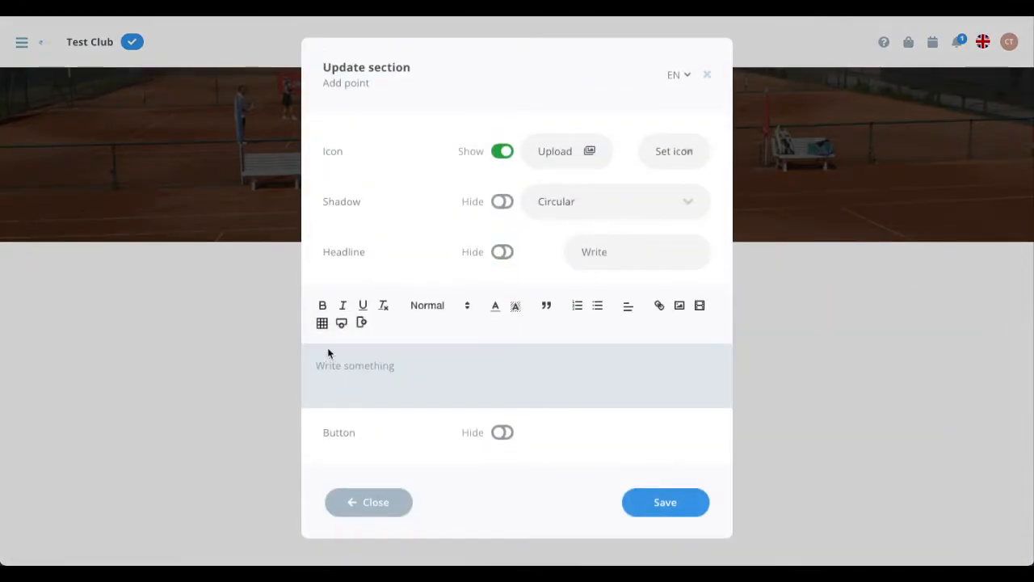
{"action": "left_click", "coordinate": [672, 154]}
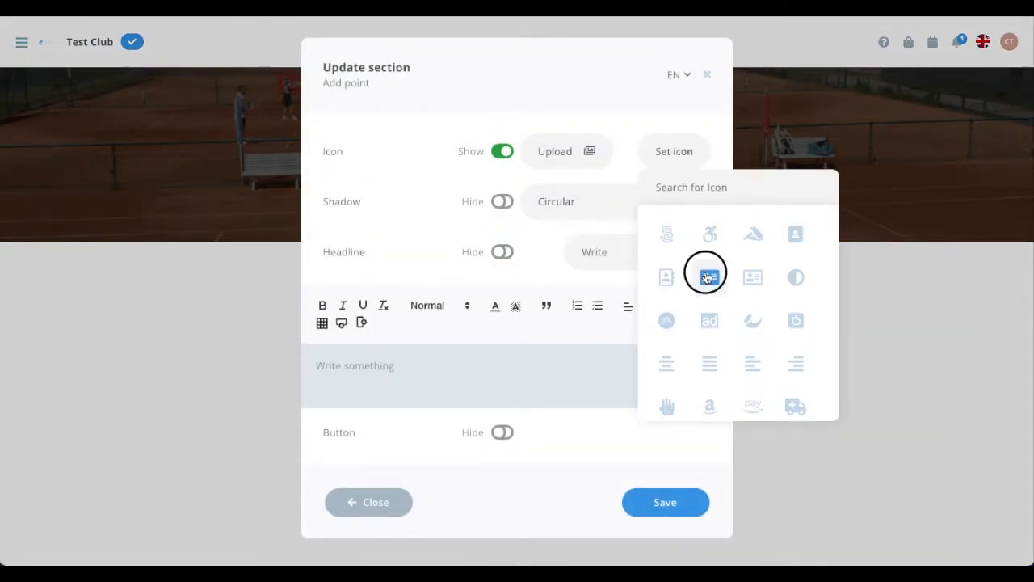
{"action": "left_click", "coordinate": [542, 261]}
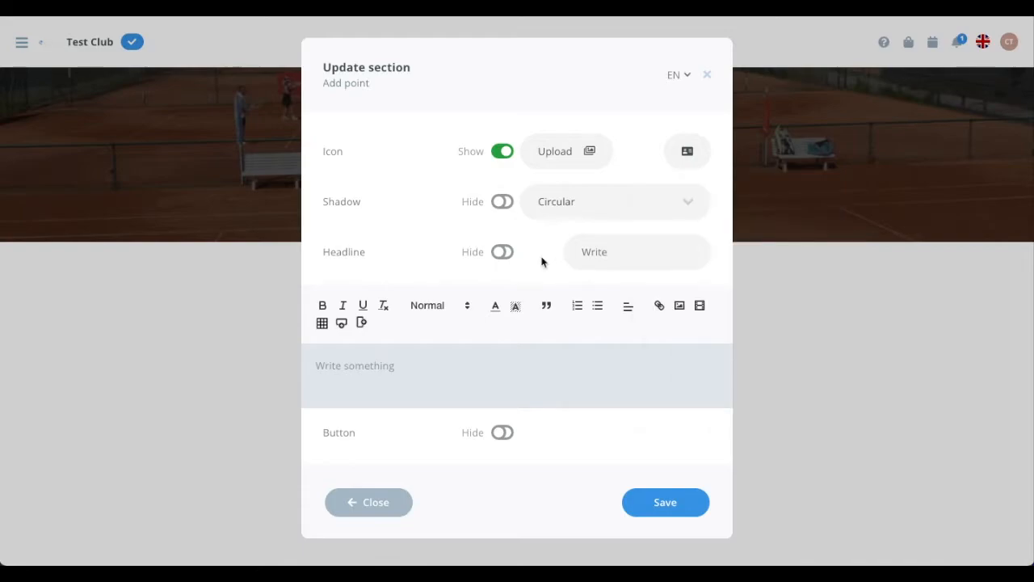
{"action": "left_click", "coordinate": [424, 372]}
{"action": "type", "text": "Lorem ipsum dolor sit amet, consetetur sadipscing elitr, sed diam nonumy eirmod tempor invidunt ut labore et dolore magna aliquyam erat, sed diam voluptua. At vero eos et accusam et justo duo dolores et ea rebum."}
{"action": "left_click", "coordinate": [502, 446]}
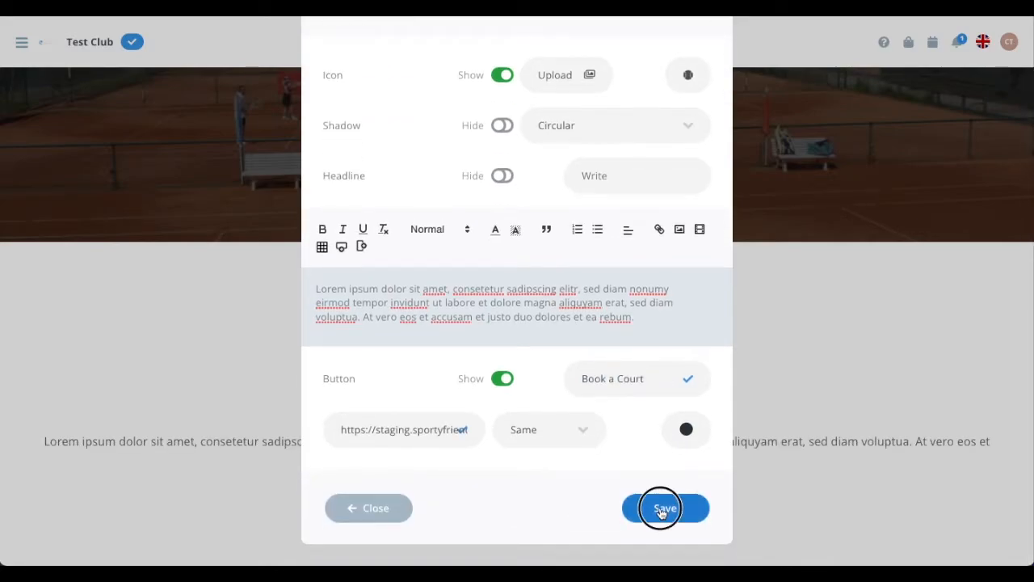
Add two more points with Lorem ipsum text: a ball icon with a Book a Court button, and a calendar icon with a Join an Activity button.
{"action": "left_click", "coordinate": [662, 509]}
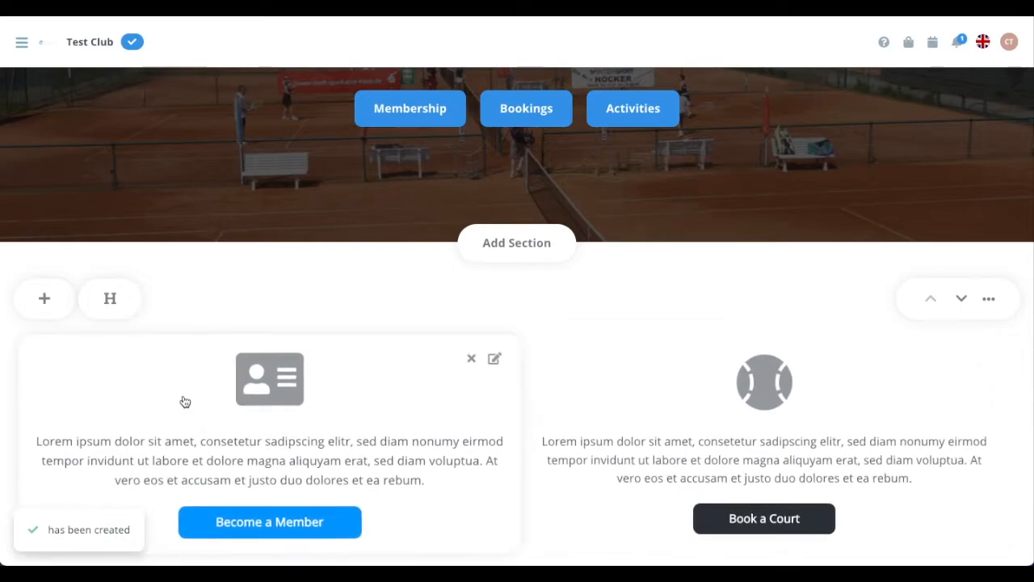
{"action": "left_click", "coordinate": [40, 304]}
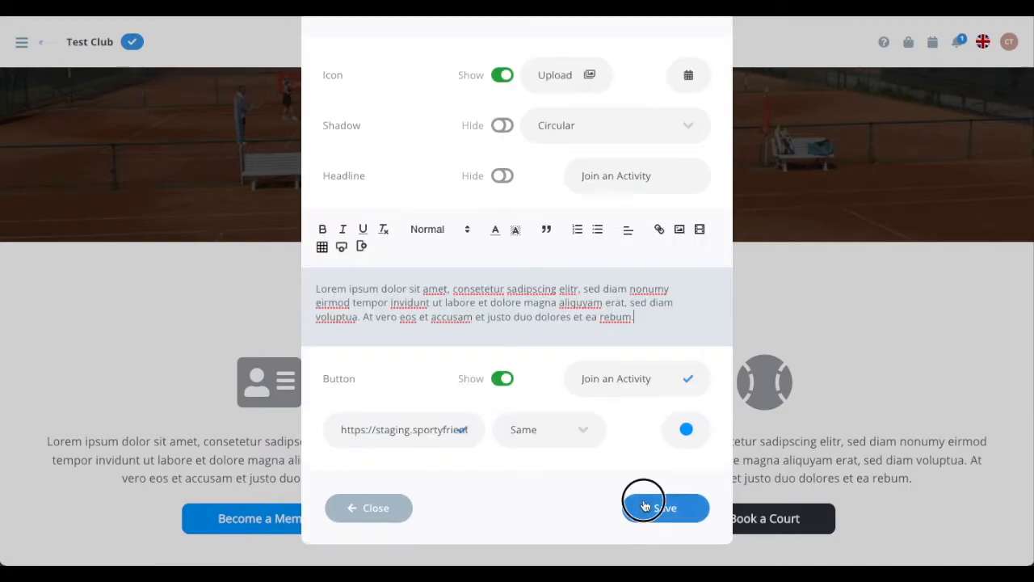
{"action": "left_click", "coordinate": [644, 504]}
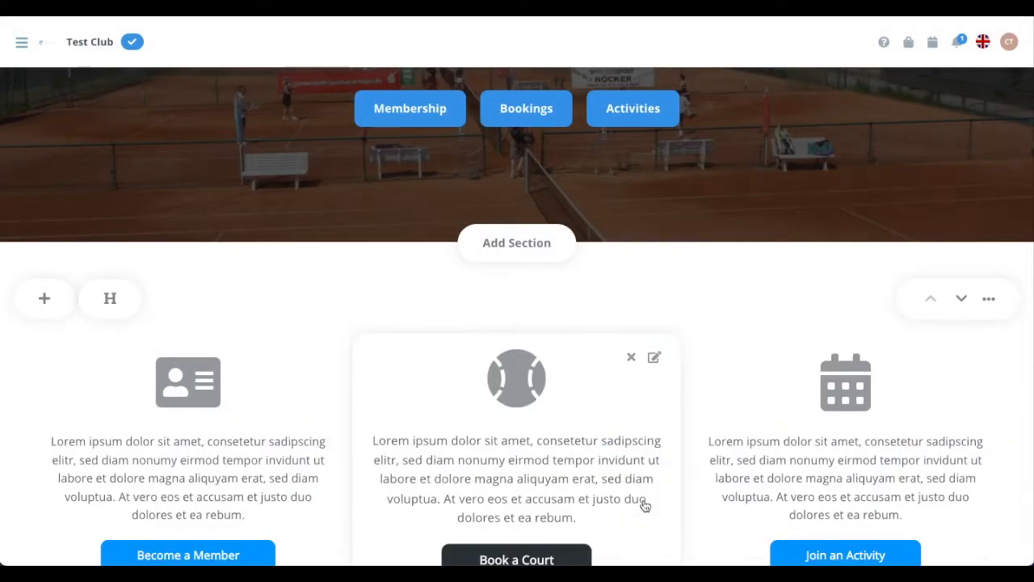
Add a fourth point with a shopping basket icon, Lorem ipsum text and a dark Visit our webshop button.
{"action": "scroll", "coordinate": [645, 505], "scroll_direction": "down", "scroll_amount": 2}
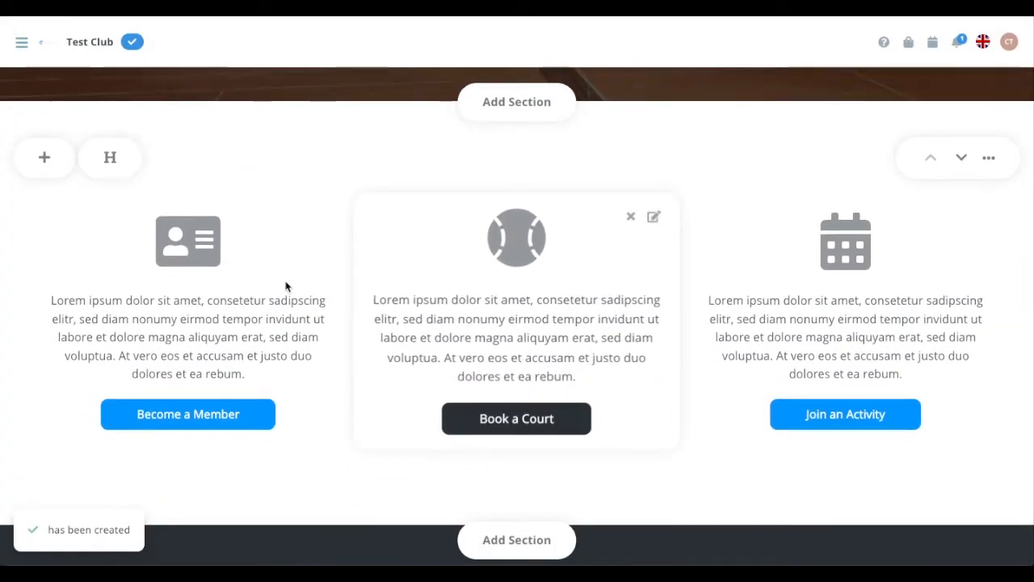
{"action": "left_click", "coordinate": [40, 163]}
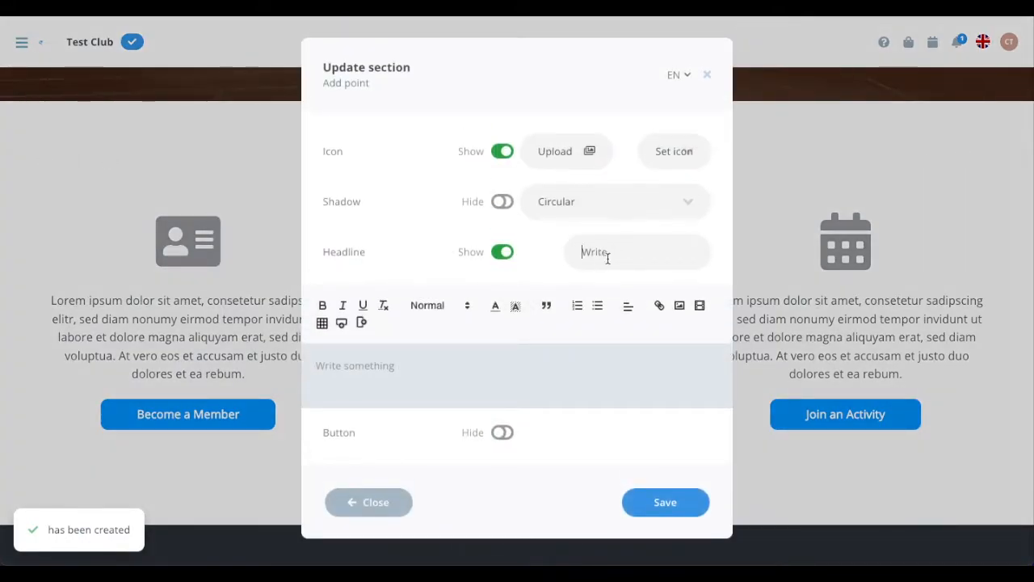
{"action": "left_click", "coordinate": [653, 505]}
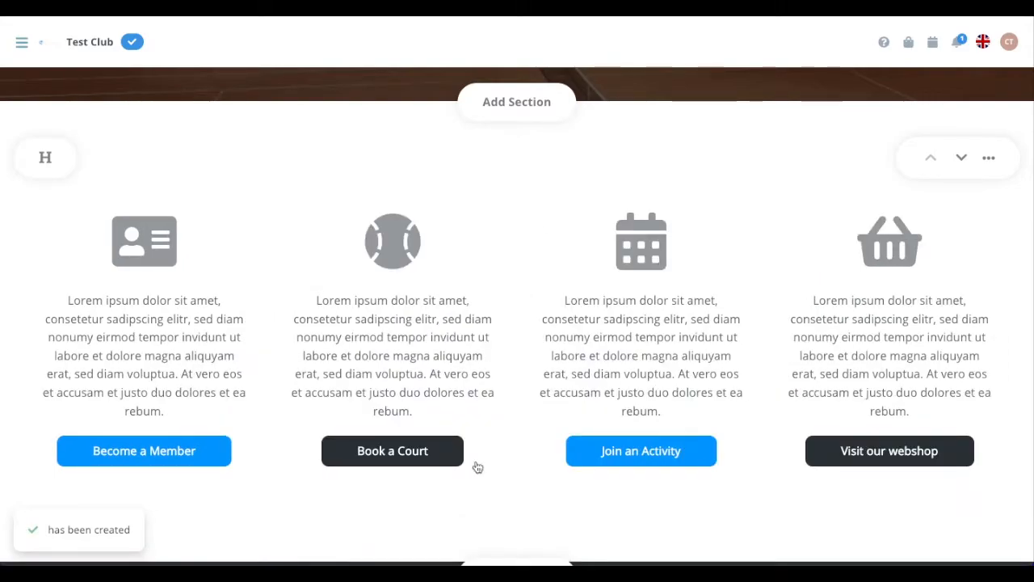
Set the icon color of the column section to light blue, RGB 67, 156, 244.
{"action": "left_click", "coordinate": [987, 158]}
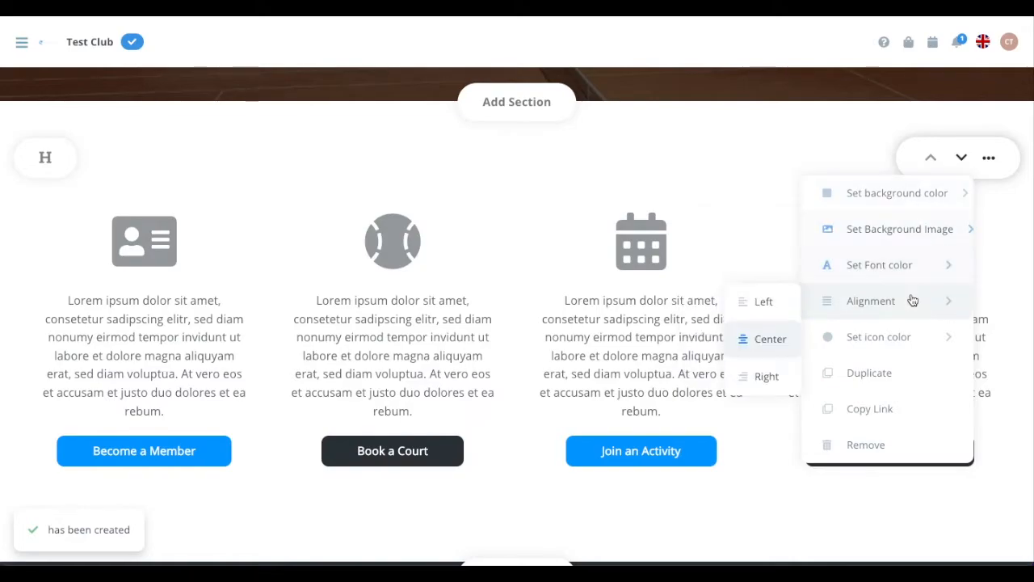
{"action": "mouse_move", "coordinate": [903, 339]}
{"action": "left_click", "coordinate": [900, 372]}
{"action": "left_click_drag", "start_coordinate": [940, 366], "coordinate": [948, 366]}
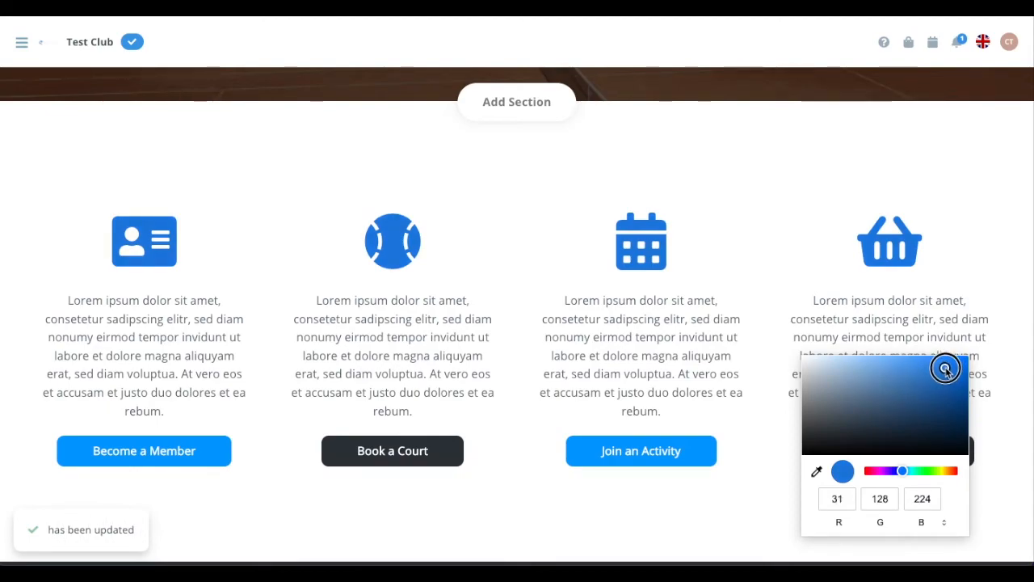
{"action": "left_click_drag", "start_coordinate": [955, 367], "coordinate": [926, 362]}
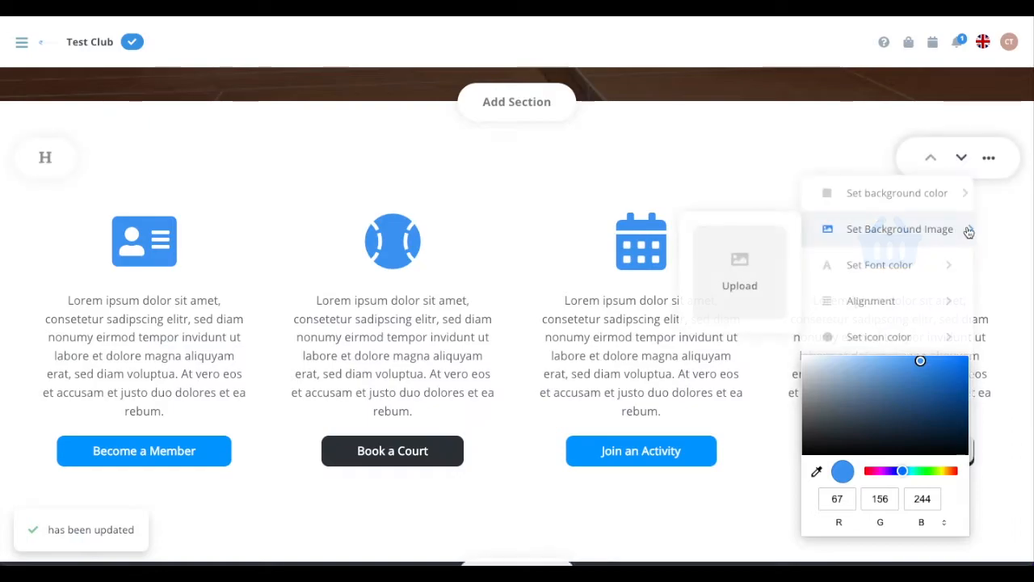
Add a Timeline section below the four-point column section.
{"action": "scroll", "coordinate": [521, 398], "scroll_direction": "down", "scroll_amount": 3}
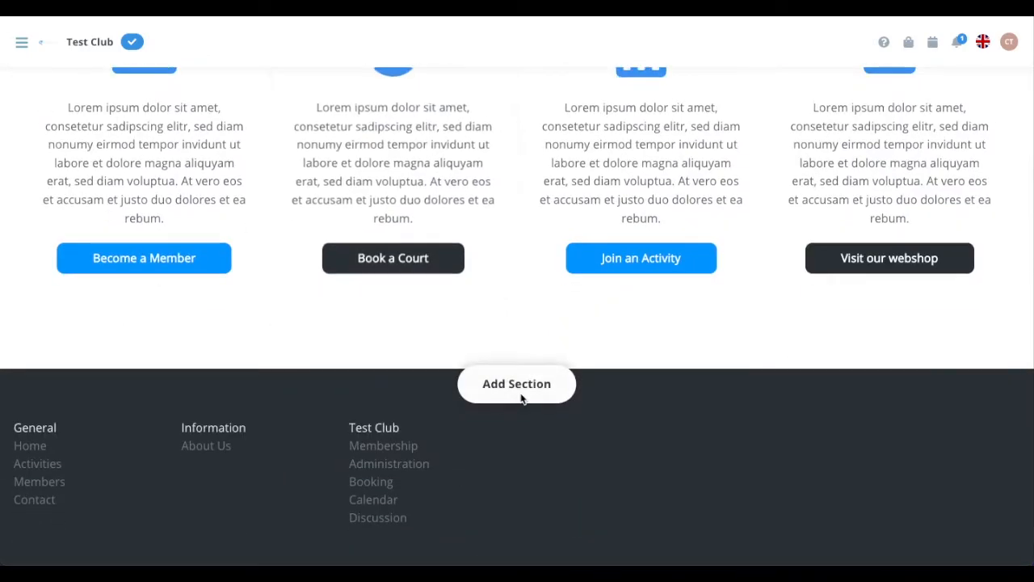
{"action": "left_click", "coordinate": [518, 385]}
{"action": "scroll", "coordinate": [522, 399], "scroll_direction": "down", "scroll_amount": 2}
{"action": "scroll", "coordinate": [521, 398], "scroll_direction": "down", "scroll_amount": 1}
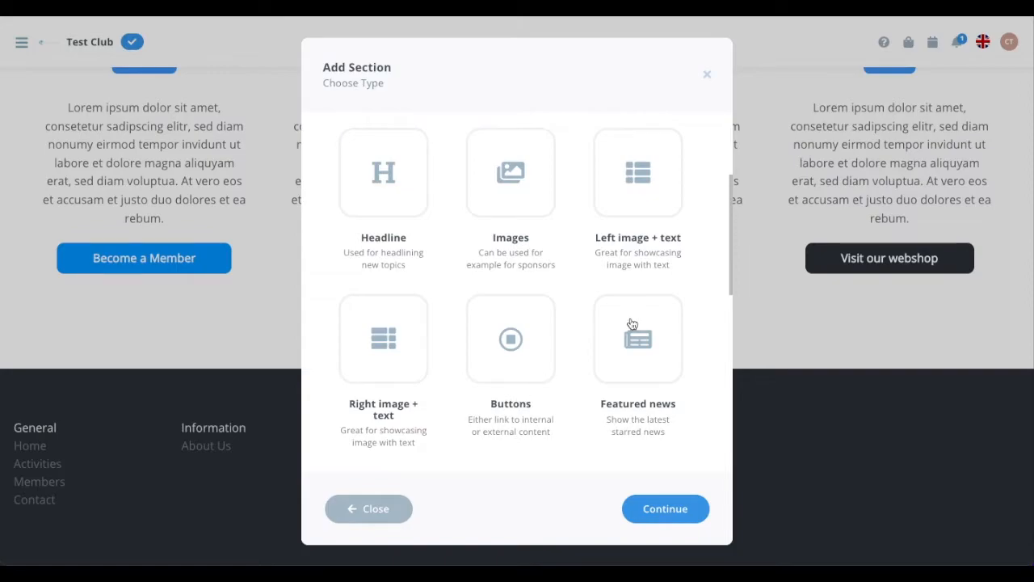
{"action": "scroll", "coordinate": [554, 346], "scroll_direction": "down", "scroll_amount": 4}
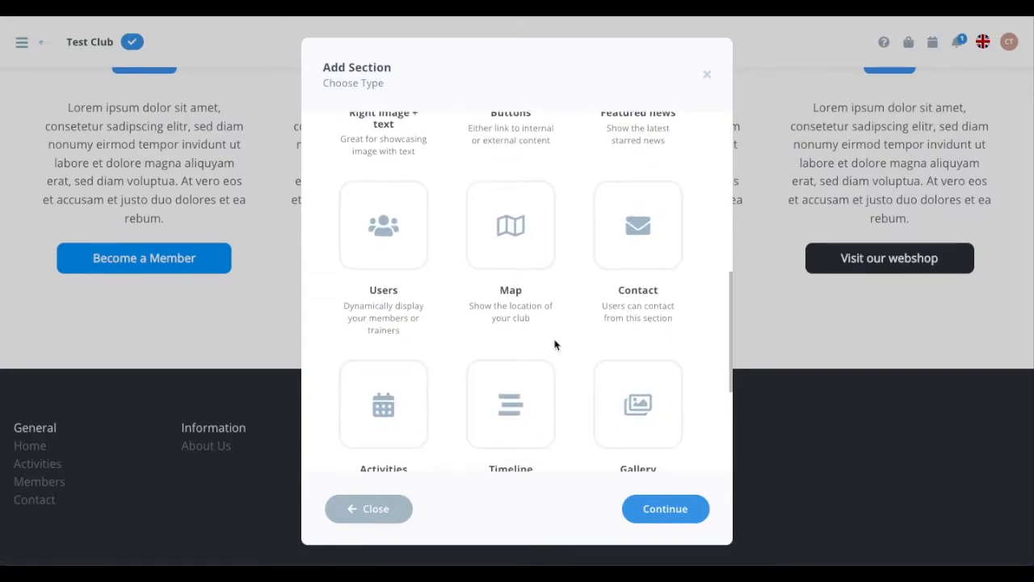
{"action": "scroll", "coordinate": [555, 345], "scroll_direction": "down", "scroll_amount": 1}
{"action": "left_click", "coordinate": [537, 336]}
{"action": "left_click", "coordinate": [662, 510]}
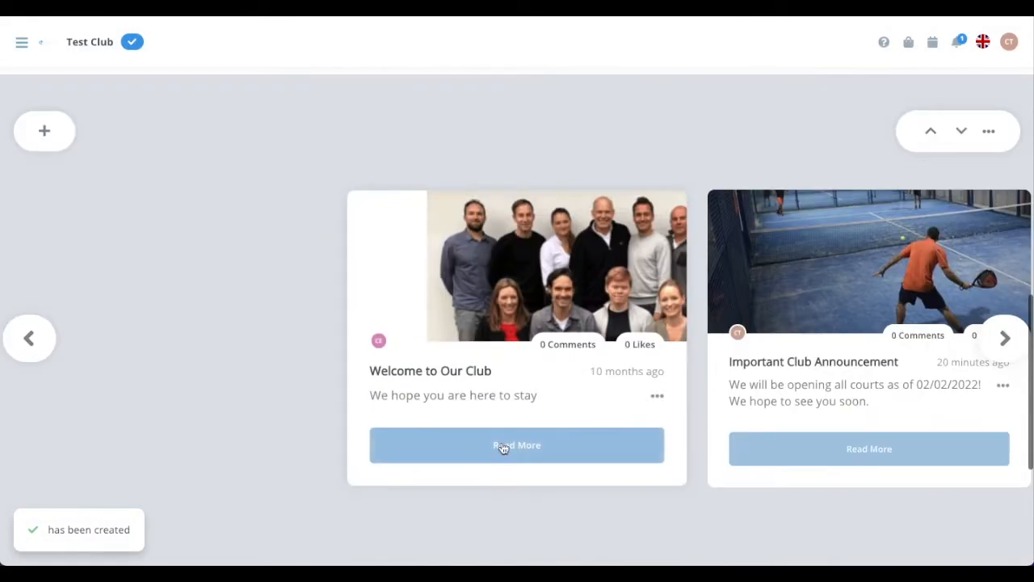
Review the new post form of the timeline section and close it without publishing.
{"action": "left_click", "coordinate": [43, 129]}
{"action": "scroll", "coordinate": [459, 263], "scroll_direction": "down", "scroll_amount": 3}
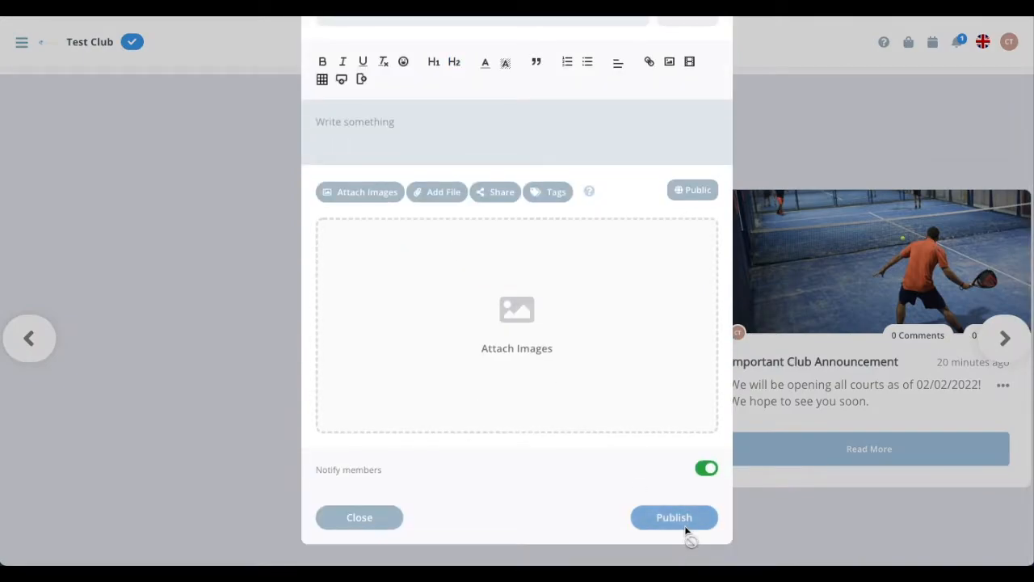
{"action": "left_click", "coordinate": [374, 524]}
Add an Activities section below the timeline section.
{"action": "scroll", "coordinate": [501, 469], "scroll_direction": "down", "scroll_amount": 2}
{"action": "left_click", "coordinate": [533, 444]}
{"action": "scroll", "coordinate": [534, 447], "scroll_direction": "down", "scroll_amount": 5}
{"action": "scroll", "coordinate": [534, 447], "scroll_direction": "down", "scroll_amount": 3}
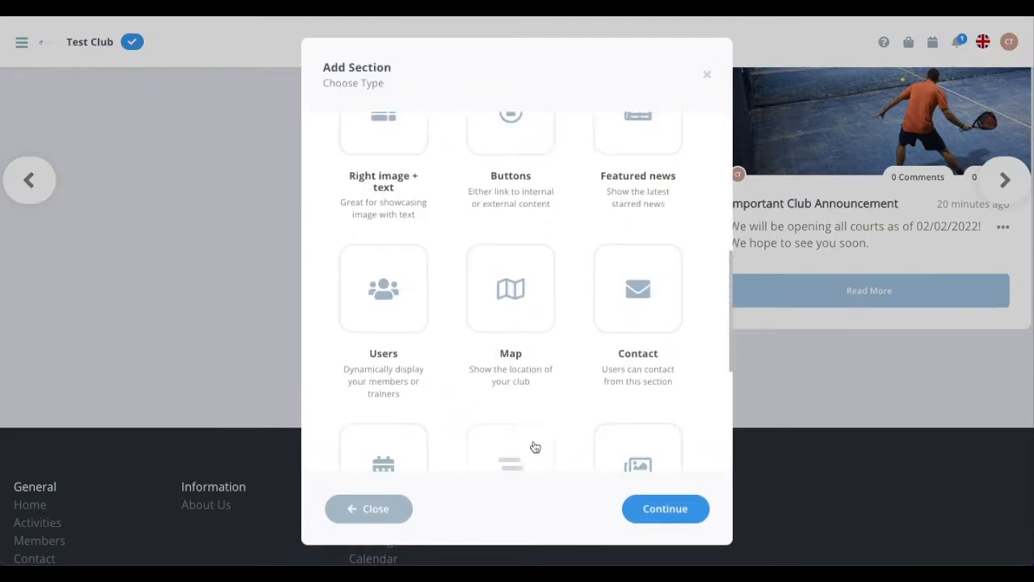
{"action": "left_click", "coordinate": [399, 380]}
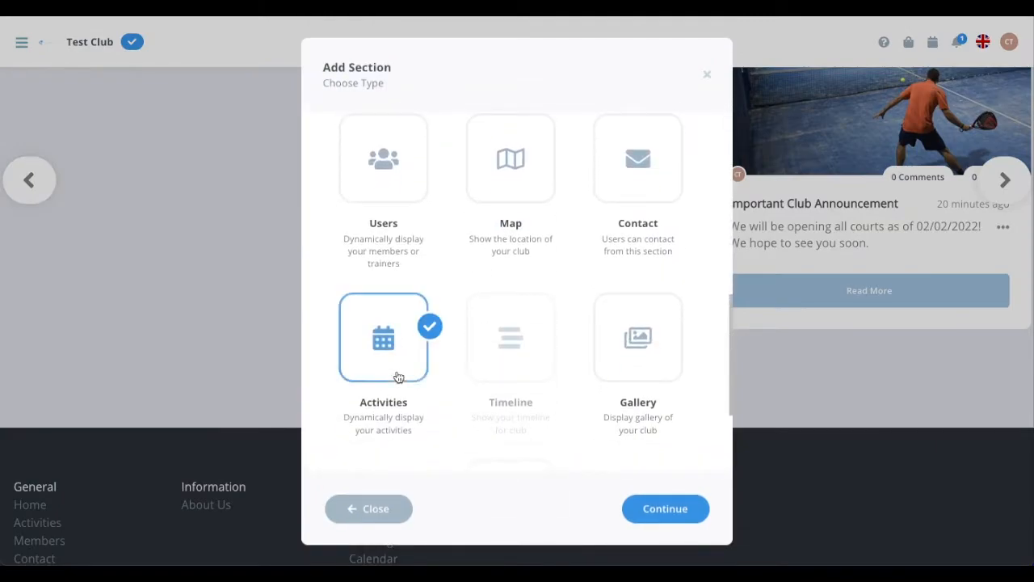
{"action": "left_click", "coordinate": [665, 508]}
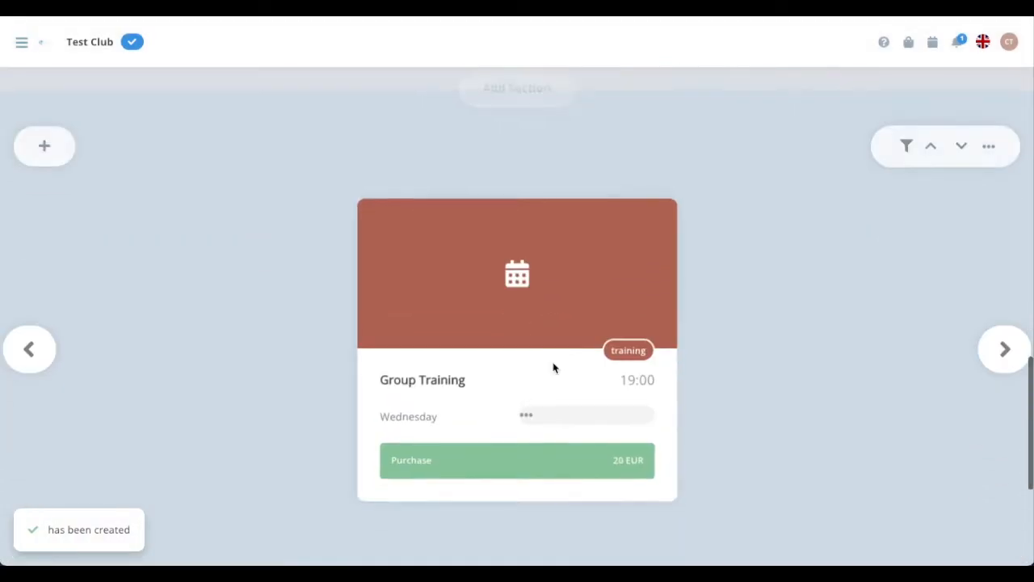
Check the Group Training card's options and add the training to the cart, closing the cart preview.
{"action": "left_click", "coordinate": [526, 414]}
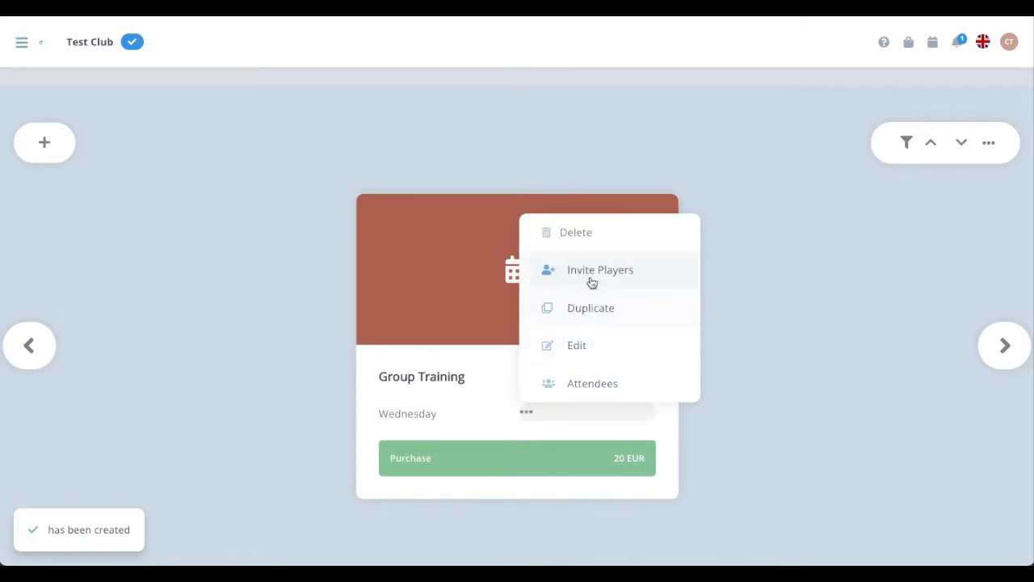
{"action": "left_click", "coordinate": [478, 463]}
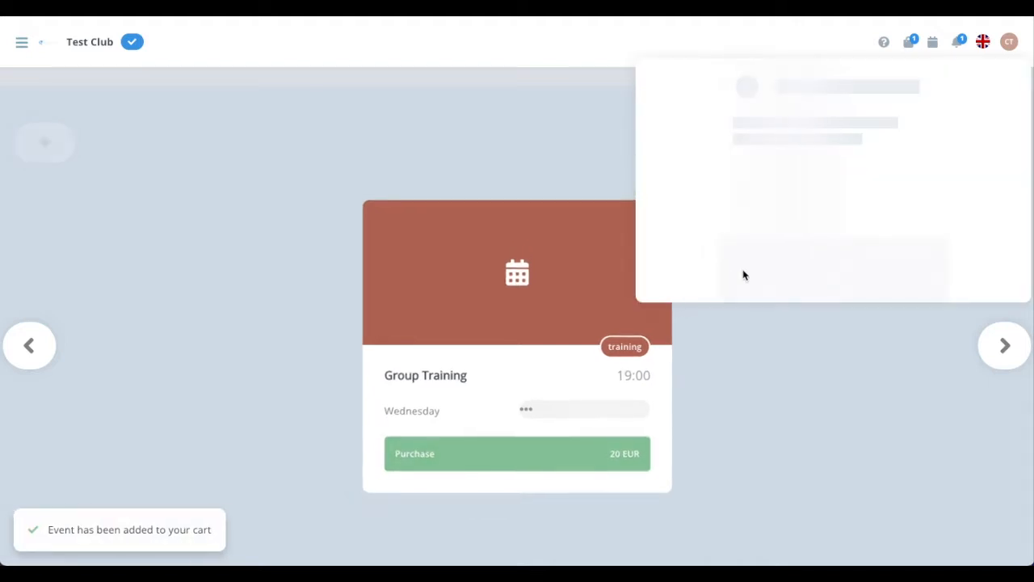
{"action": "left_click", "coordinate": [679, 375]}
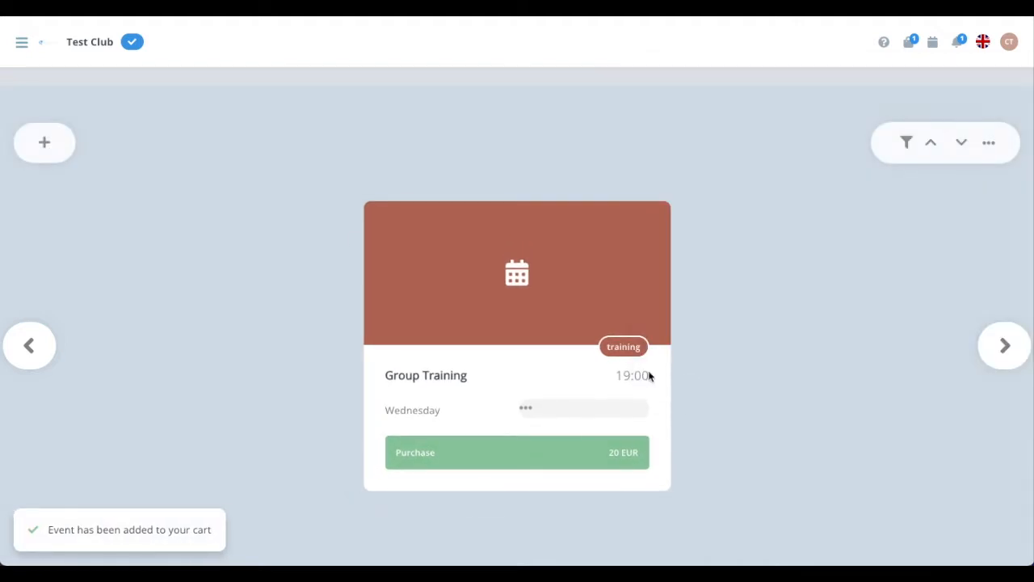
Review the general settings of the new activity form and close it without creating an activity.
{"action": "left_click", "coordinate": [45, 143]}
{"action": "scroll", "coordinate": [460, 193], "scroll_direction": "down", "scroll_amount": 5}
{"action": "scroll", "coordinate": [460, 194], "scroll_direction": "up", "scroll_amount": 5}
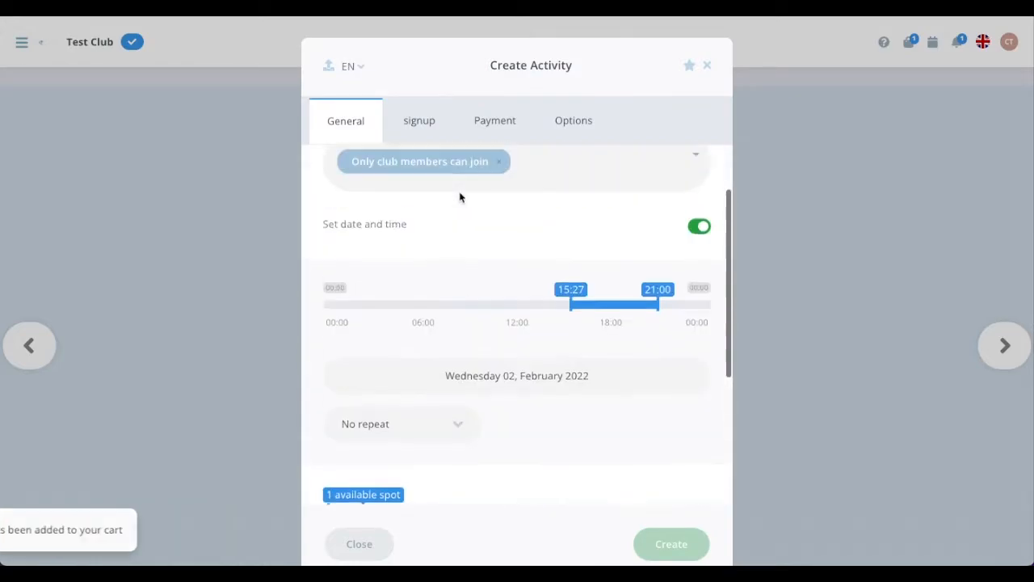
{"action": "left_click", "coordinate": [707, 65]}
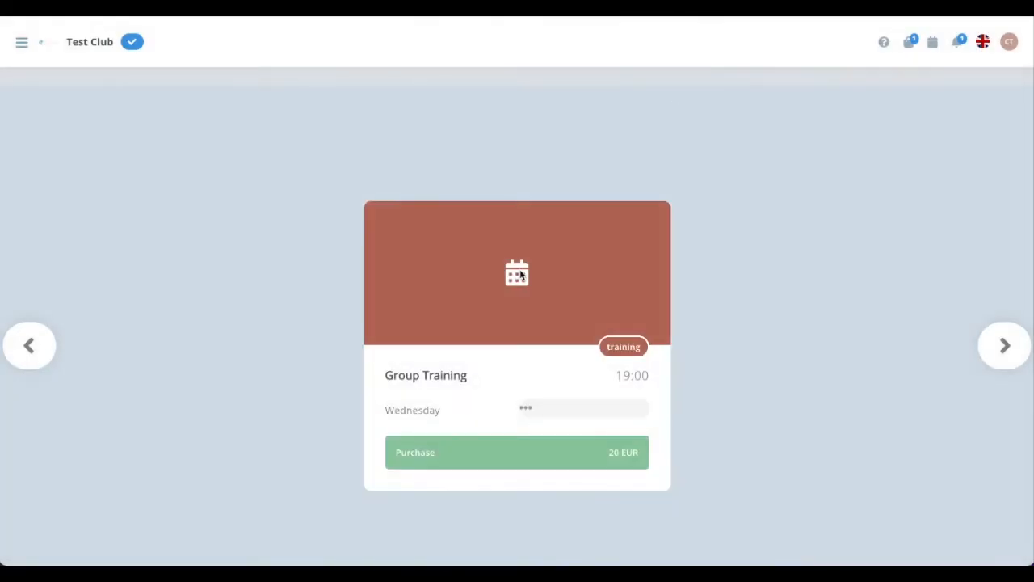
Add a Contact section below the activities section.
{"action": "scroll", "coordinate": [473, 345], "scroll_direction": "down", "scroll_amount": 3}
{"action": "left_click", "coordinate": [492, 388]}
{"action": "scroll", "coordinate": [495, 391], "scroll_direction": "down", "scroll_amount": 4}
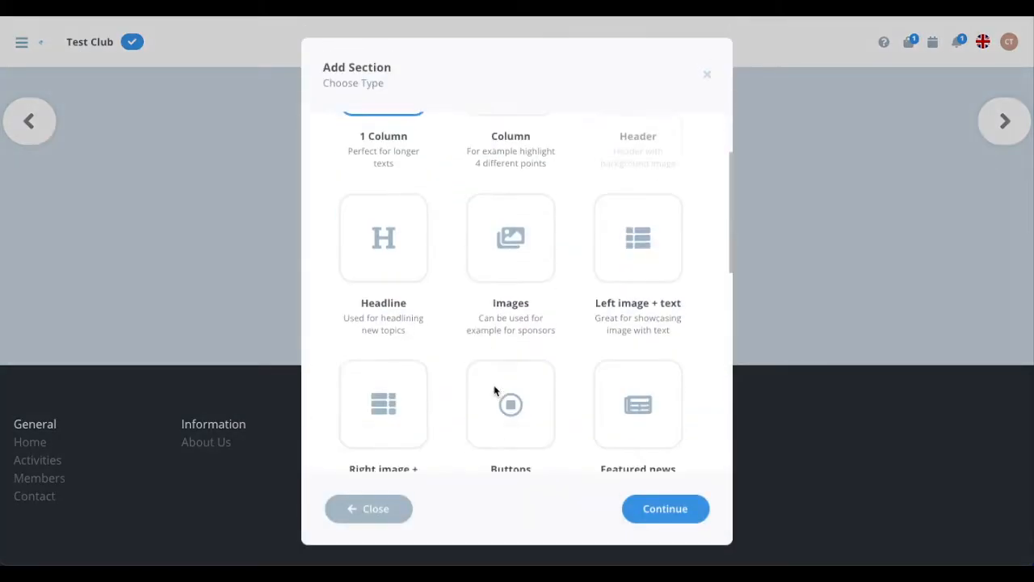
{"action": "scroll", "coordinate": [495, 391], "scroll_direction": "down", "scroll_amount": 2}
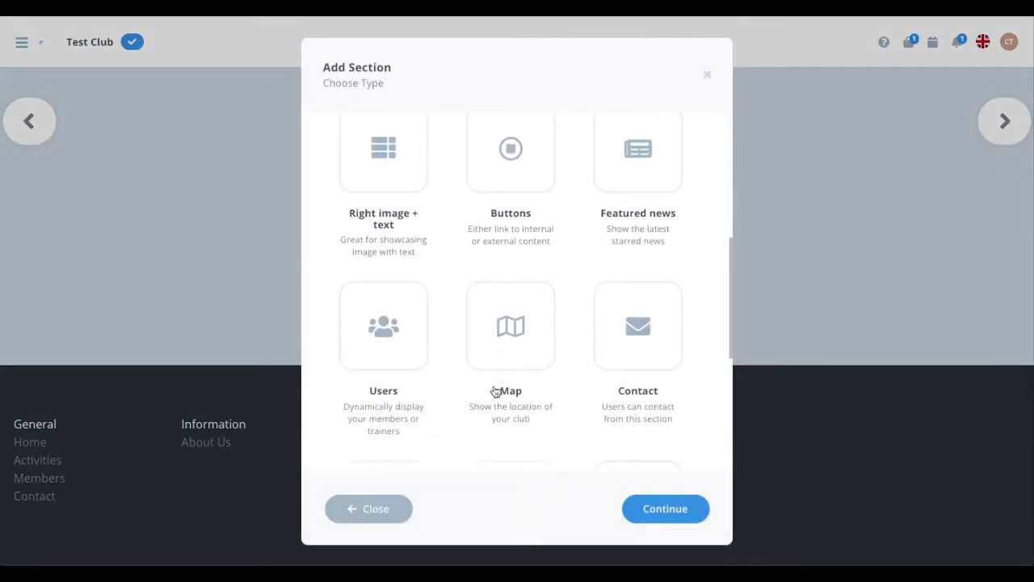
{"action": "left_click", "coordinate": [639, 283]}
{"action": "left_click", "coordinate": [656, 508]}
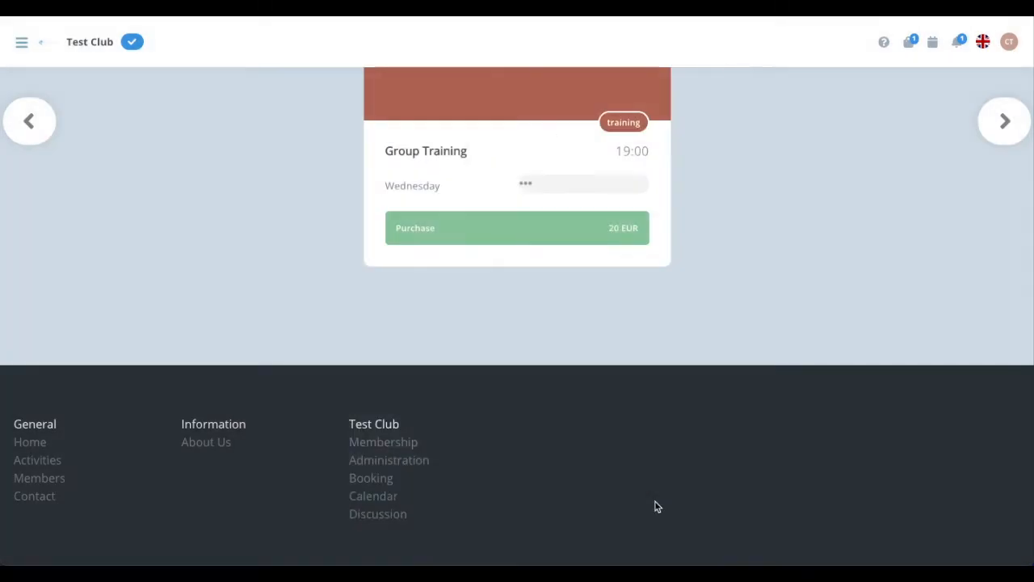
Choose Sponsorship as the topic in the new contact form and check the rest of the form.
{"action": "left_click", "coordinate": [434, 387]}
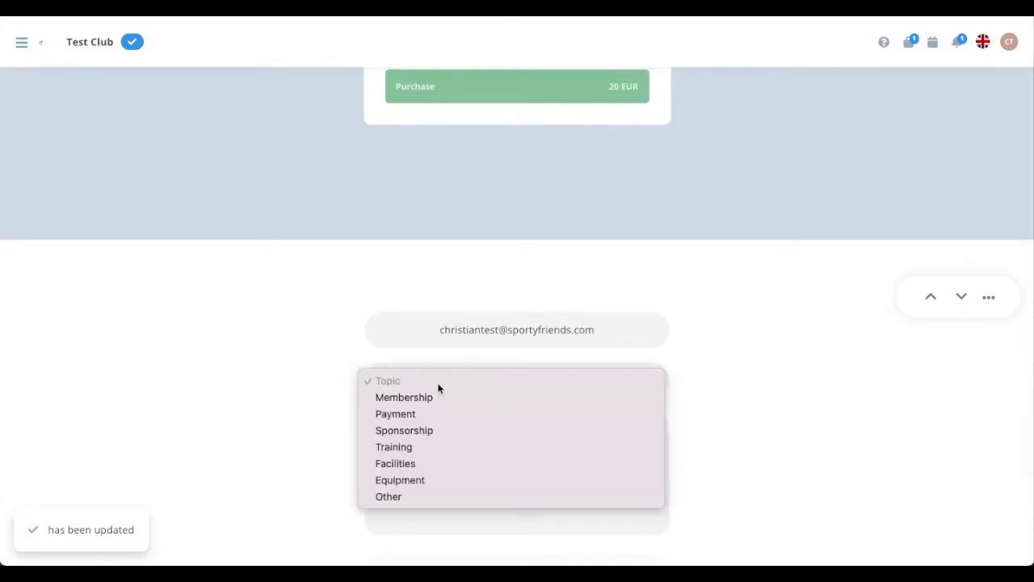
{"action": "left_click", "coordinate": [433, 430]}
{"action": "scroll", "coordinate": [445, 502], "scroll_direction": "down", "scroll_amount": 2}
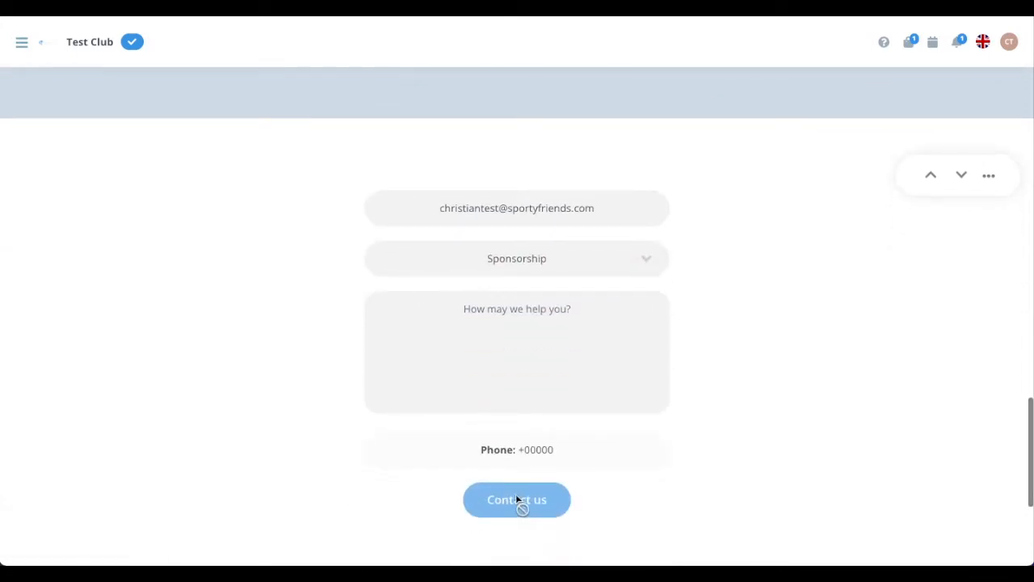
Create an empty public page titled Our Coaches and move it after About Us in the site navigation.
{"action": "scroll", "coordinate": [473, 458], "scroll_direction": "up", "scroll_amount": 10}
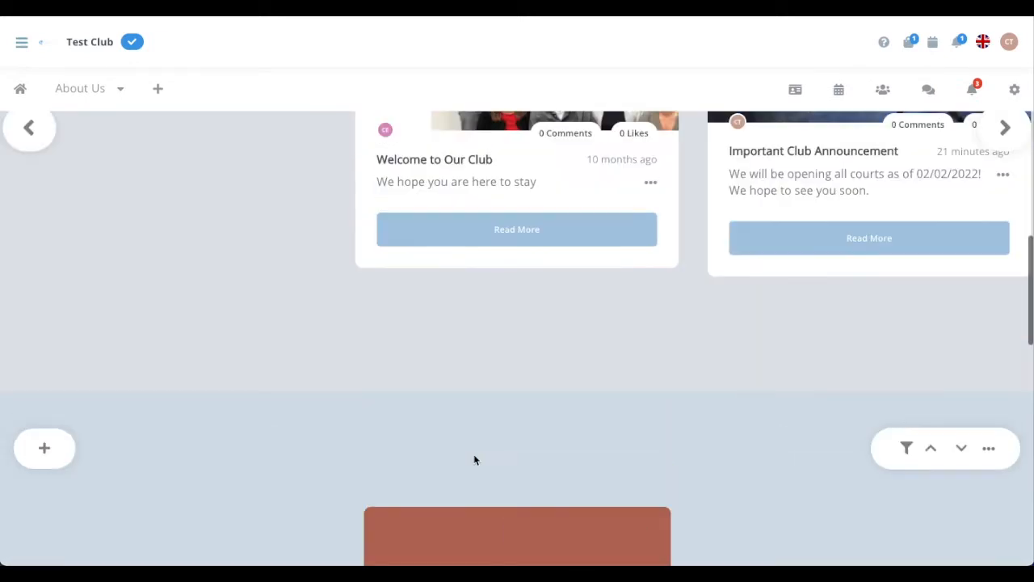
{"action": "scroll", "coordinate": [474, 459], "scroll_direction": "up", "scroll_amount": 10}
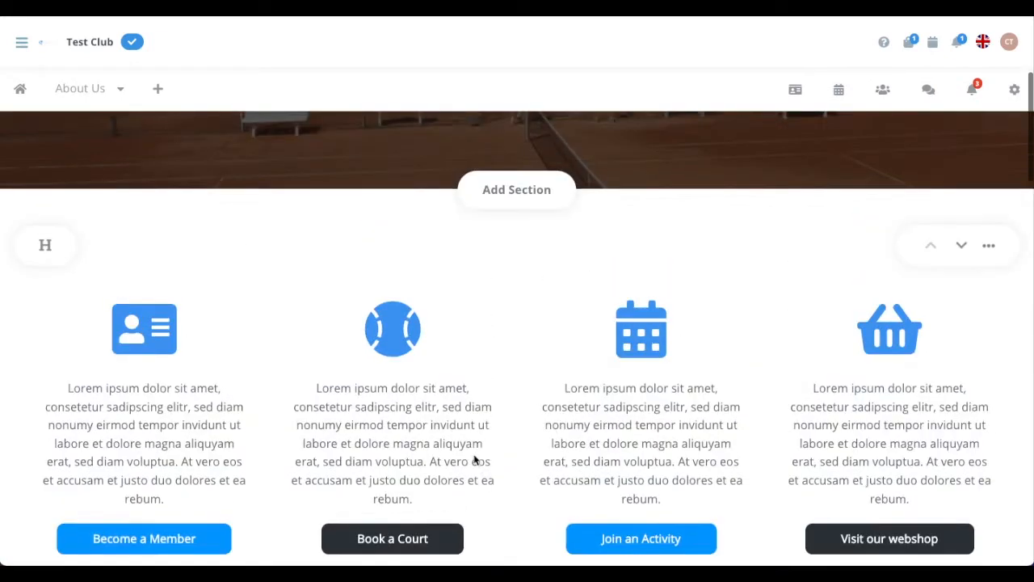
{"action": "scroll", "coordinate": [474, 458], "scroll_direction": "up", "scroll_amount": 4}
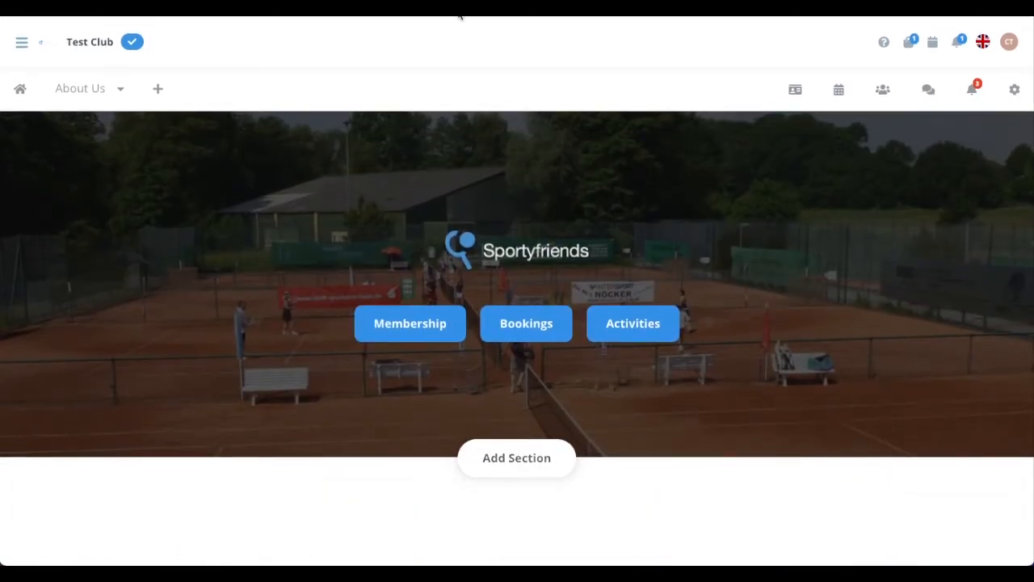
{"action": "left_click", "coordinate": [160, 90]}
{"action": "left_click", "coordinate": [180, 127]}
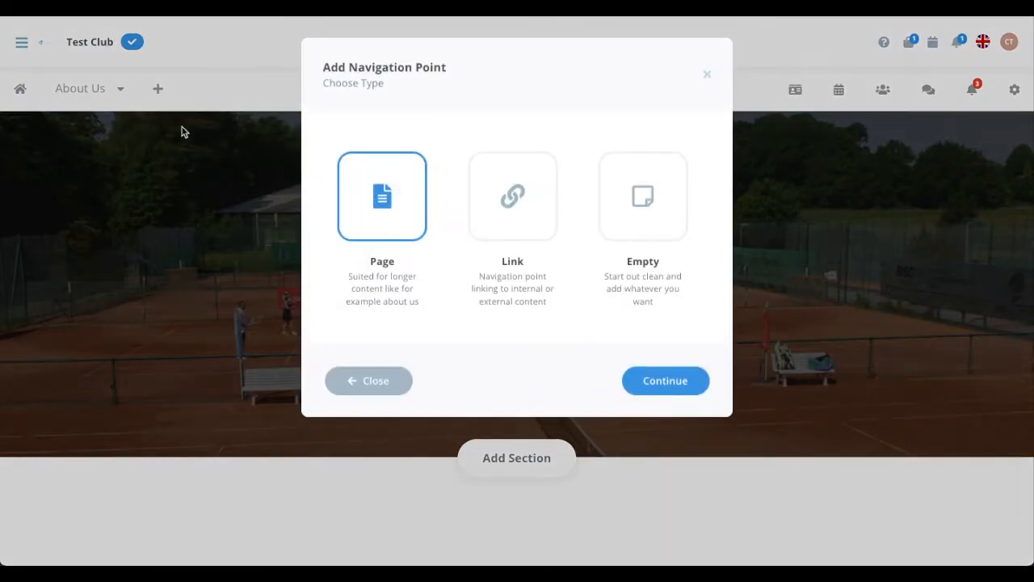
{"action": "left_click", "coordinate": [671, 170]}
{"action": "left_click", "coordinate": [677, 380]}
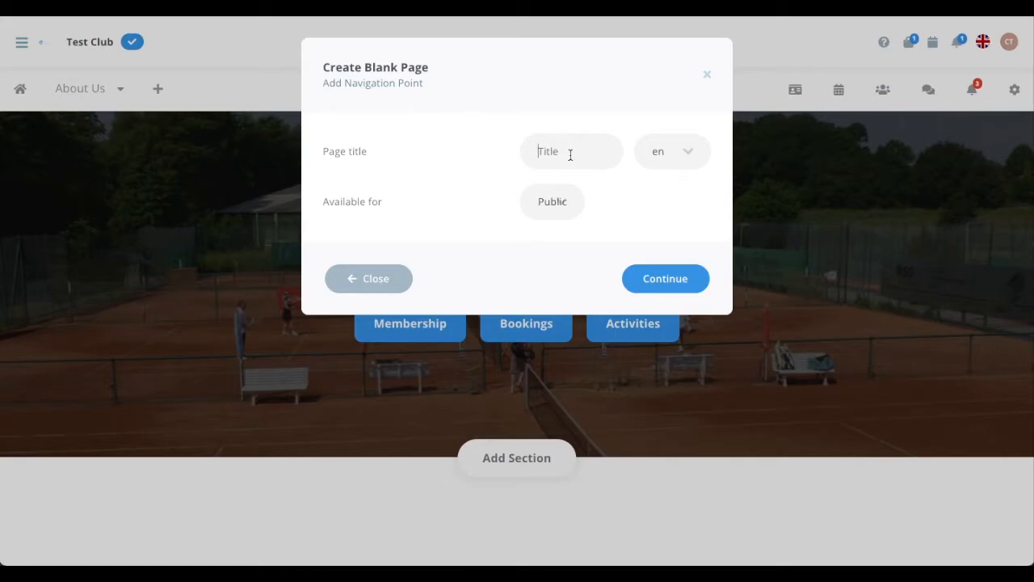
{"action": "left_click", "coordinate": [650, 279]}
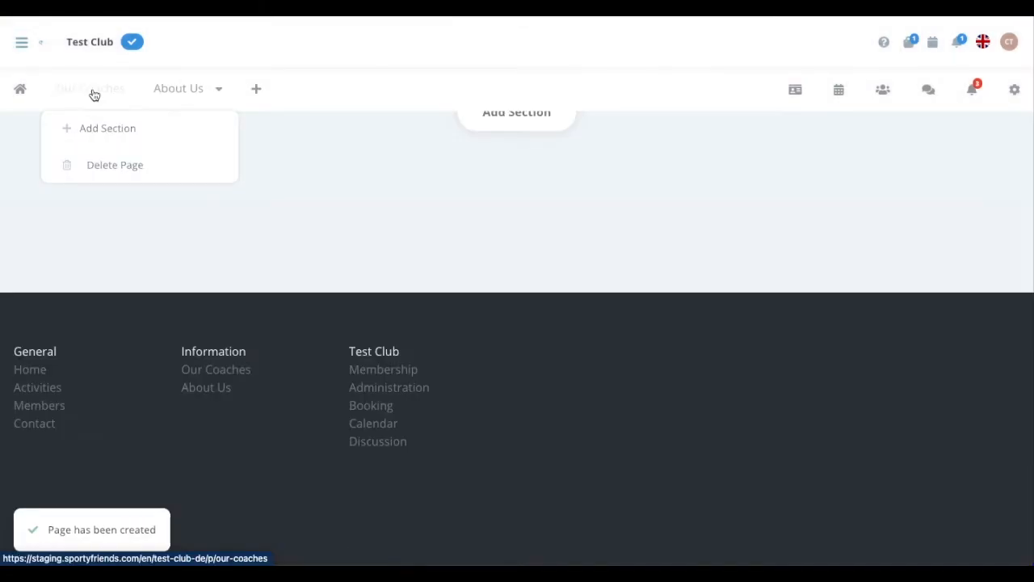
{"action": "left_click_drag", "start_coordinate": [92, 93], "coordinate": [195, 93]}
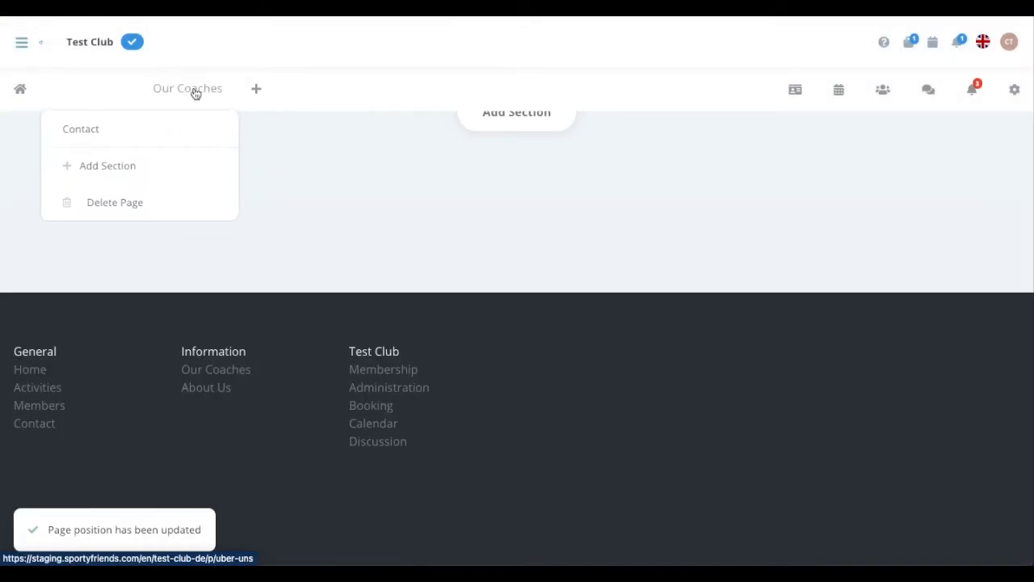
Add a Header section to the new page and set its title to Our Coaches.
{"action": "left_click", "coordinate": [495, 127]}
{"action": "left_click", "coordinate": [615, 199]}
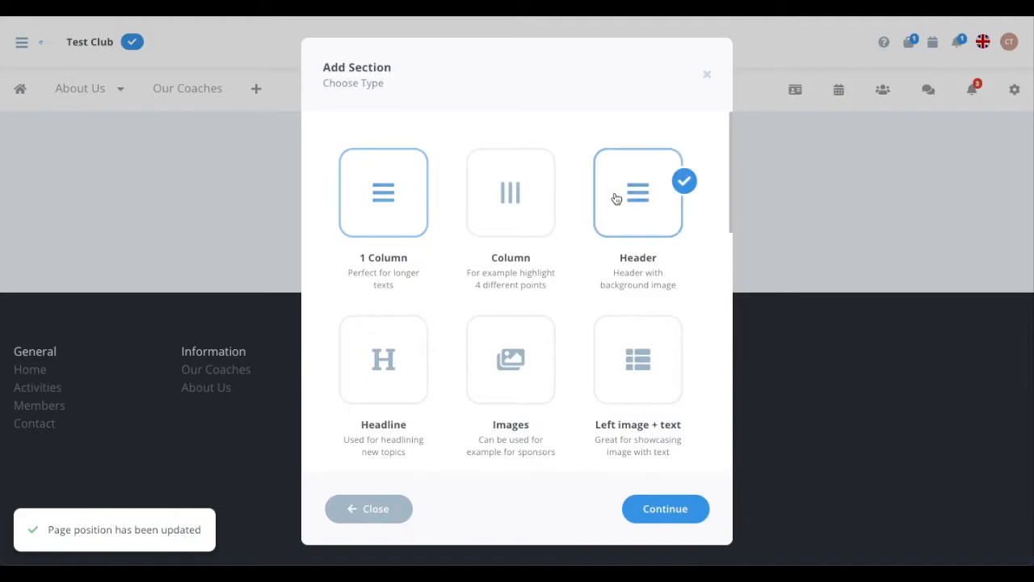
{"action": "left_click", "coordinate": [668, 506]}
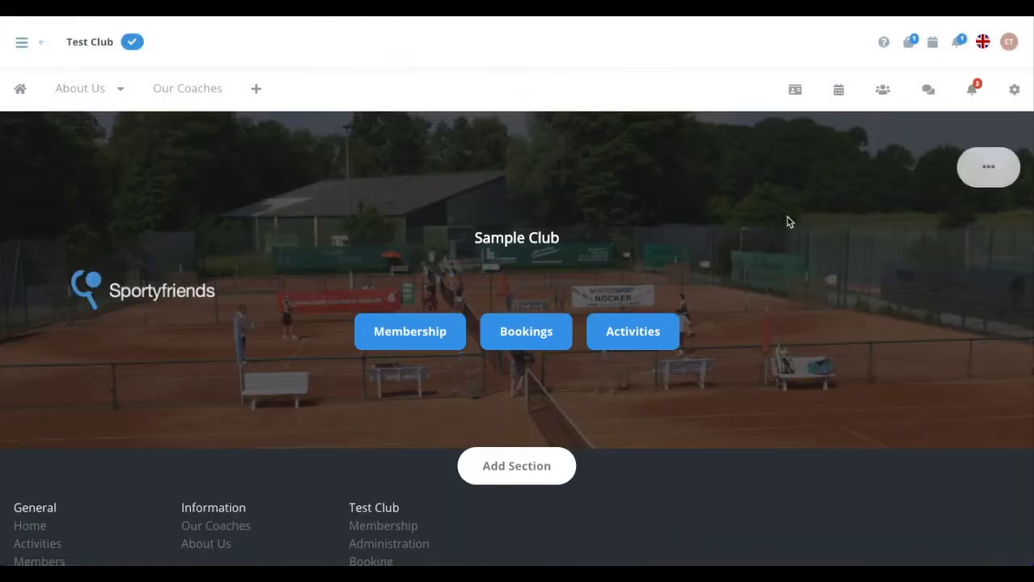
{"action": "left_click", "coordinate": [993, 168]}
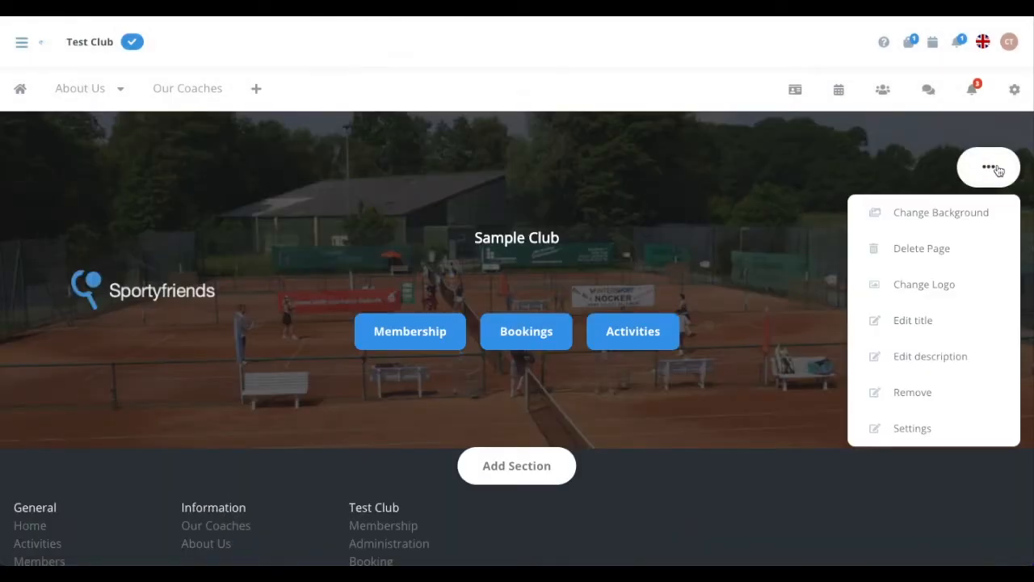
{"action": "left_click", "coordinate": [956, 322]}
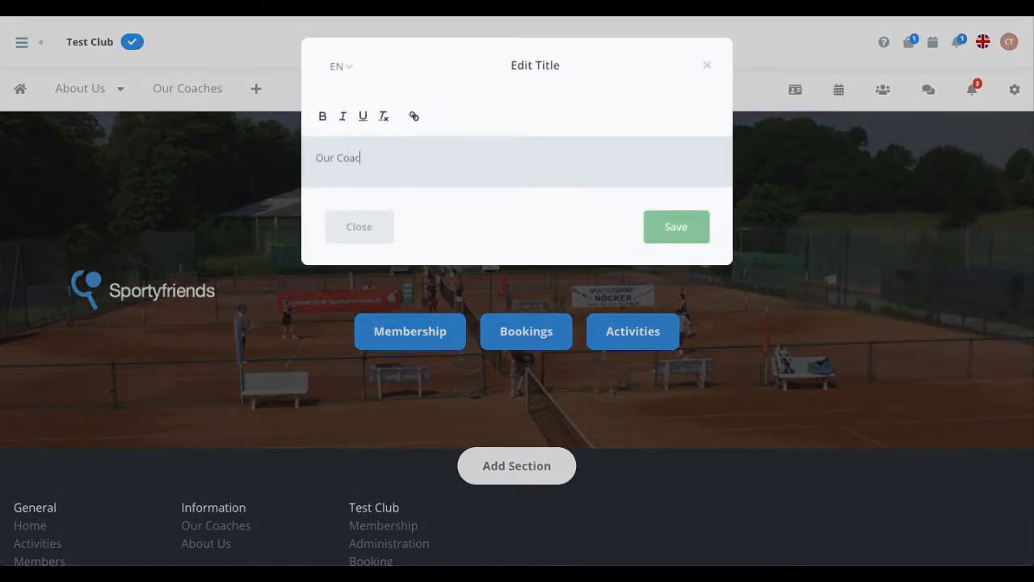
{"action": "left_click", "coordinate": [689, 229]}
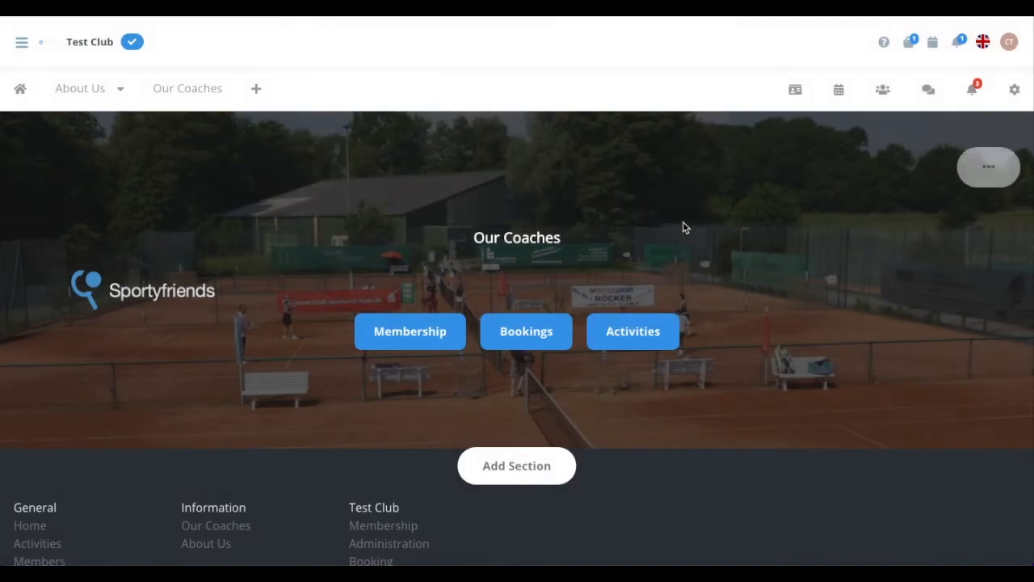
Set the header to Medium height with an Extra Large title and a Horizontal gradient background, hiding its logo and buttons.
{"action": "left_click", "coordinate": [984, 170]}
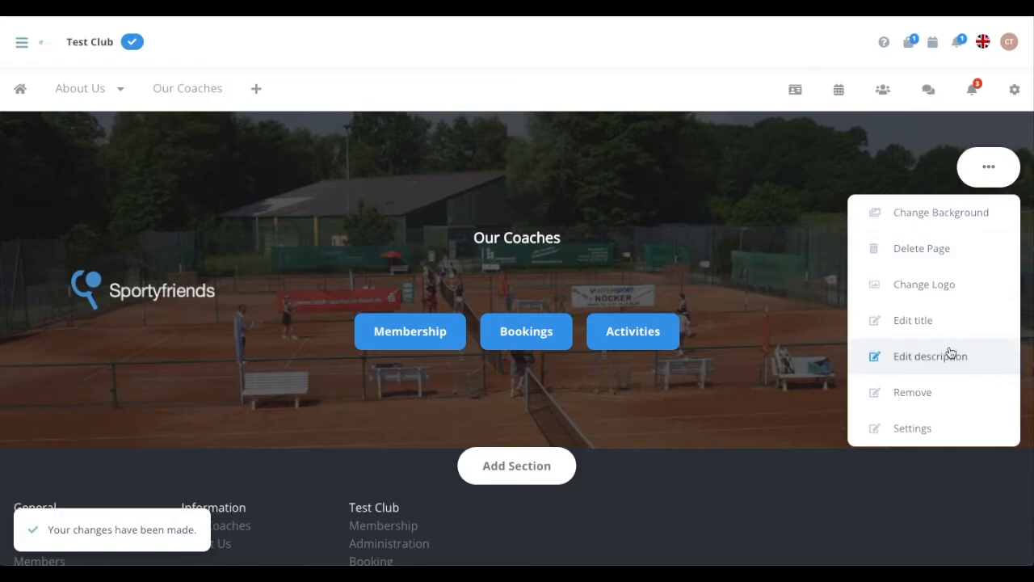
{"action": "left_click", "coordinate": [944, 430]}
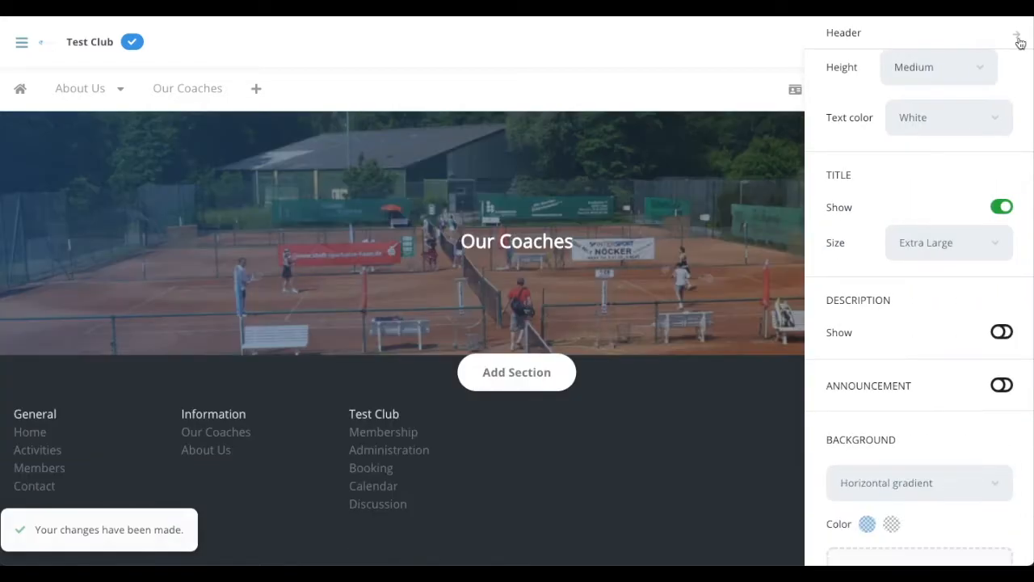
{"action": "left_click", "coordinate": [1018, 41]}
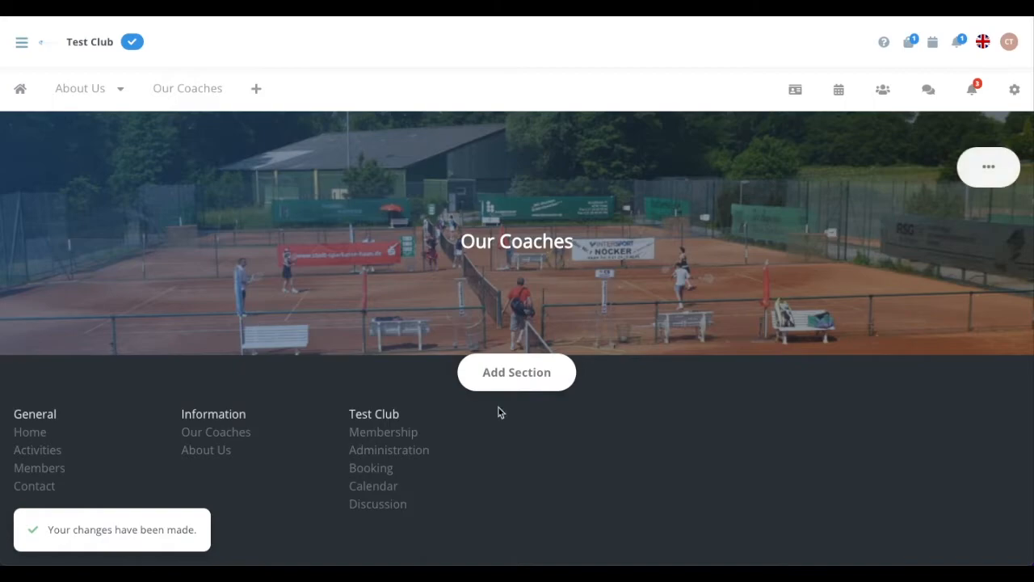
Add a Left image + text section below the Our Coaches header.
{"action": "left_click", "coordinate": [501, 385]}
{"action": "scroll", "coordinate": [501, 391], "scroll_direction": "down", "scroll_amount": 4}
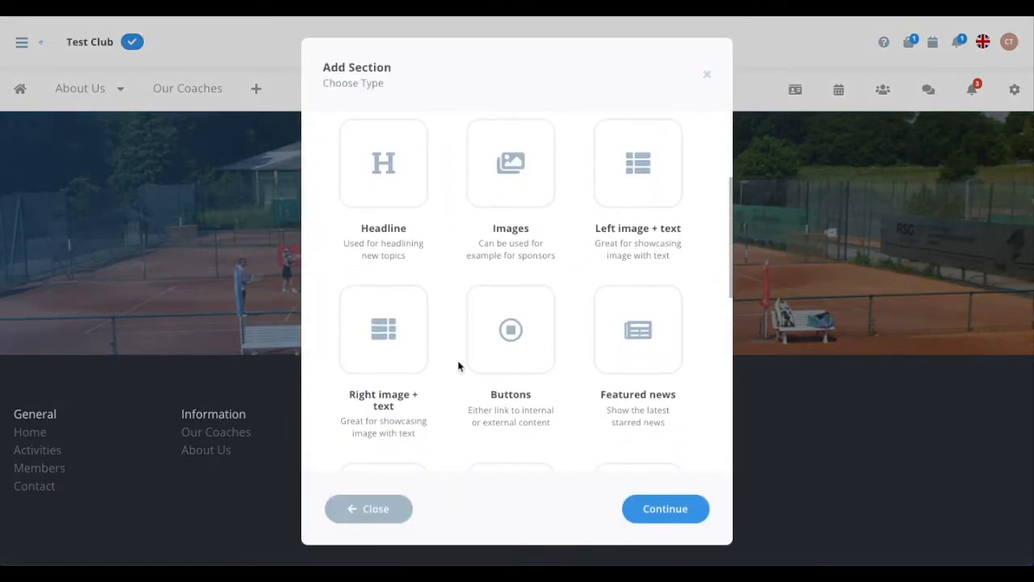
{"action": "scroll", "coordinate": [458, 366], "scroll_direction": "down", "scroll_amount": 2}
{"action": "scroll", "coordinate": [458, 366], "scroll_direction": "up", "scroll_amount": 2}
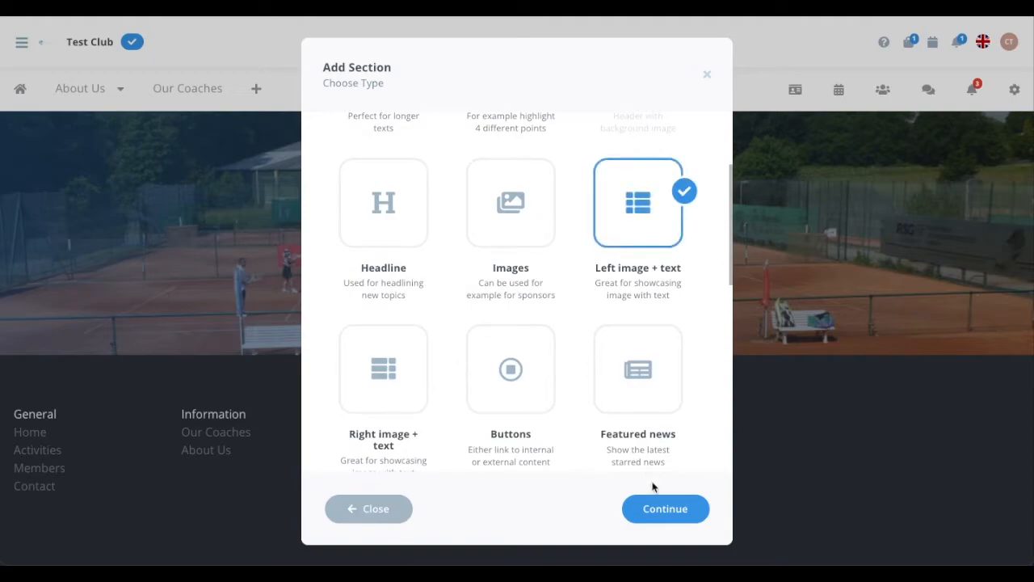
{"action": "left_click", "coordinate": [655, 501]}
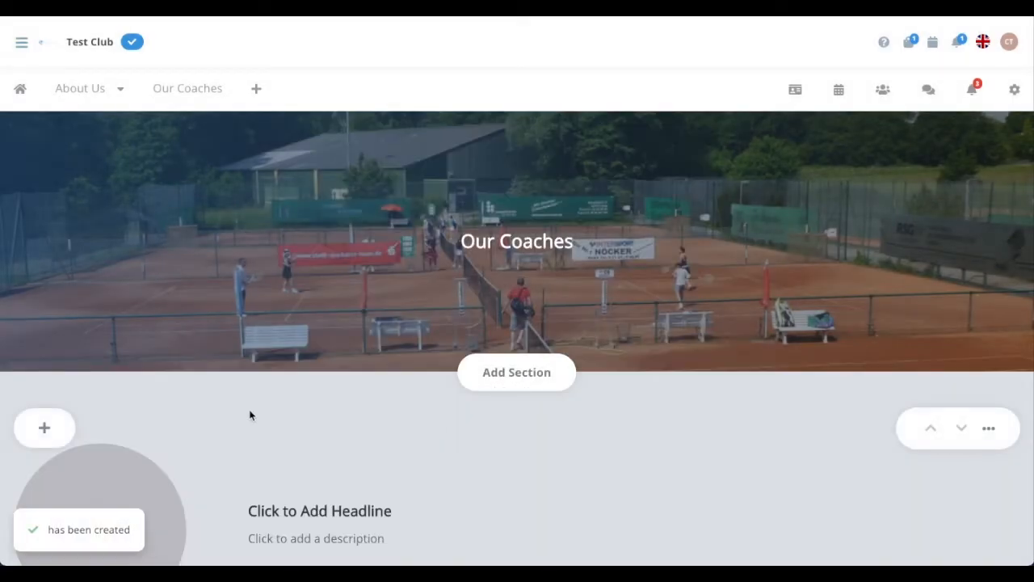
Start the first coach's entry with a "Meet" headline using the coach's first name, a lorem ipsum description and the blue-shirt portrait from Downloads.
{"action": "left_click", "coordinate": [44, 428]}
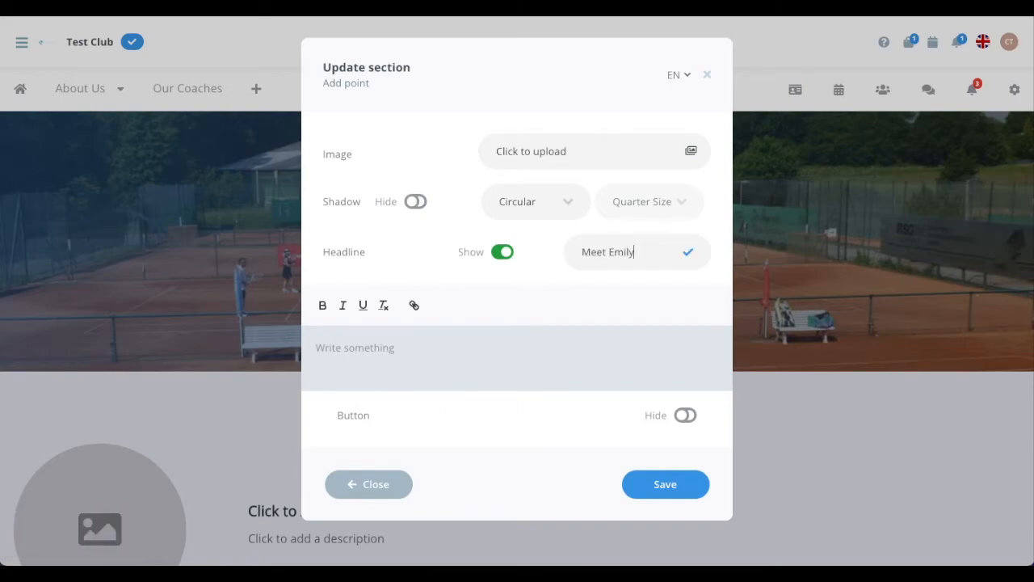
{"action": "type", "text": "Lorem ipsum dolor sit amet, consetetur sadipscing elitr, sed diam nonumy eirmod tempor invidunt ut labore et dolore magna aliquyam erat, sed diam voluptua. At vero eos et accusam et justo duo dolores et ea rebum. Stet clita kasd gubergren, no sea takimata sanctus est Lorem ipsum dolor sit amet. Lorem ipsum dolor sit amet, consetetur sadipscing elitr, sed diam nonumy eirmod tempor invidunt ut labore et dolore magna aliquyam erat, sed diam voluptua"}
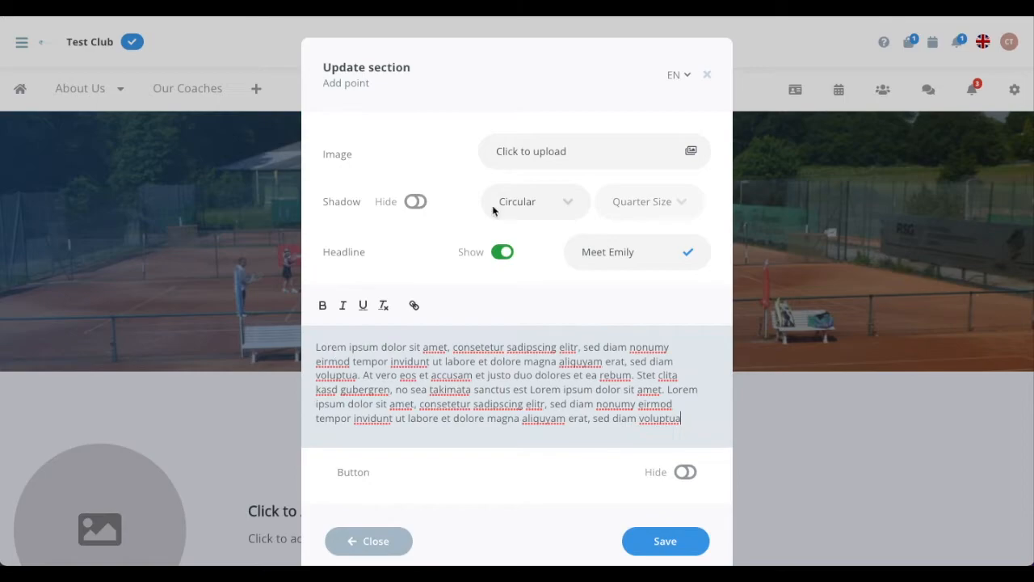
{"action": "left_click", "coordinate": [524, 152]}
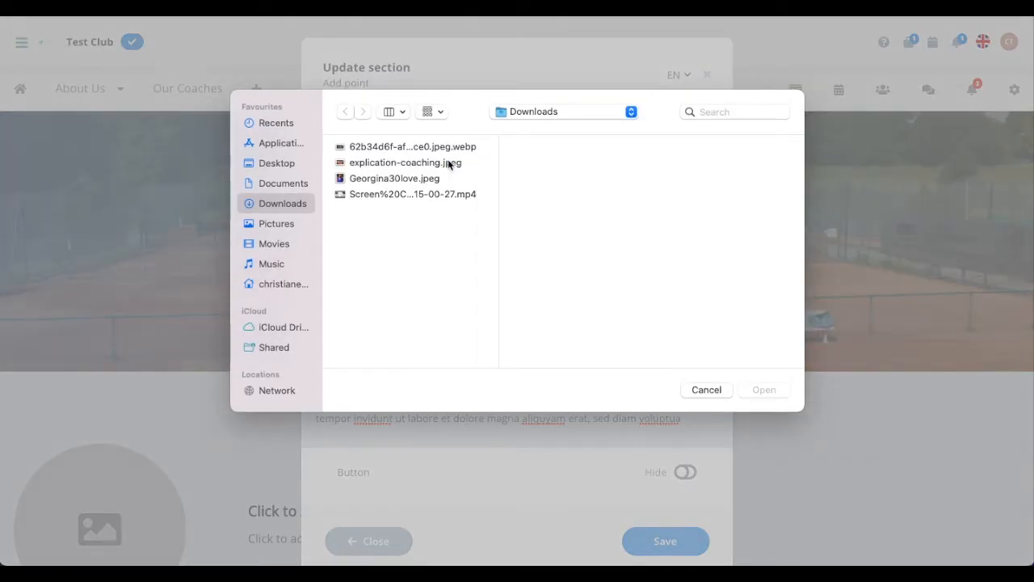
{"action": "left_click", "coordinate": [449, 163]}
{"action": "left_click", "coordinate": [450, 149]}
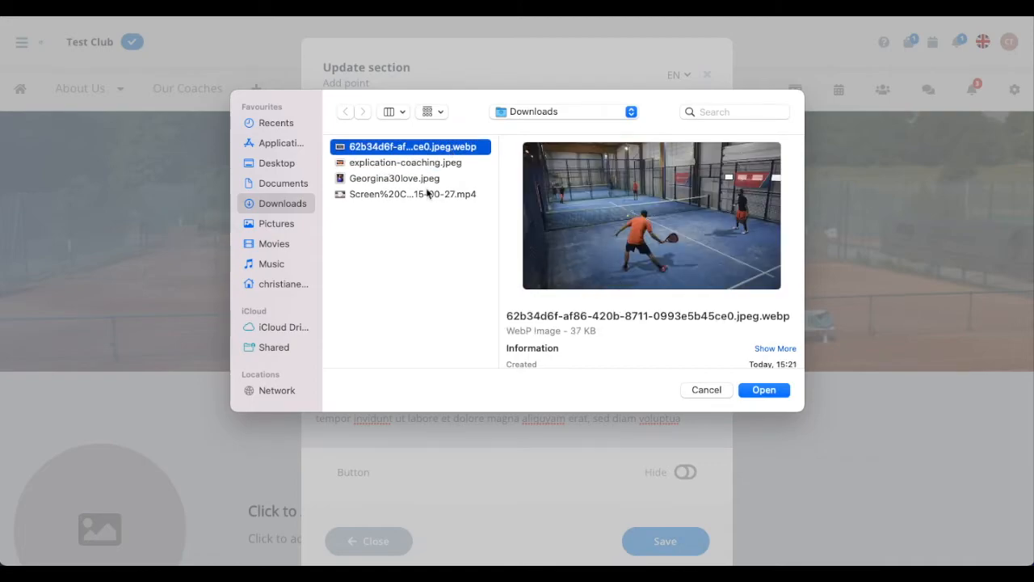
{"action": "left_click", "coordinate": [404, 179]}
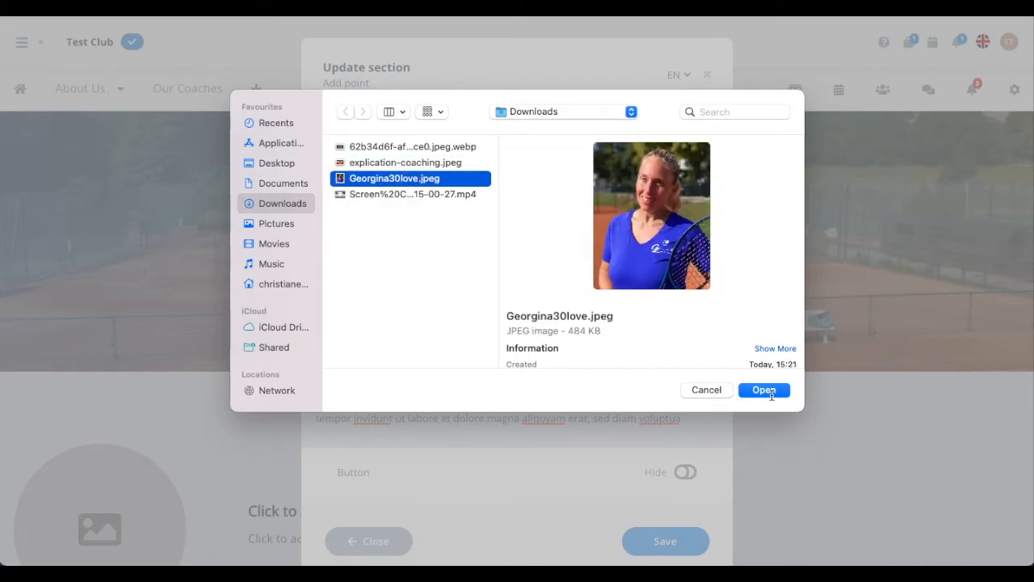
{"action": "left_click", "coordinate": [770, 391]}
Keep the first coach's image shape Circular and show its shadow.
{"action": "left_click", "coordinate": [556, 201]}
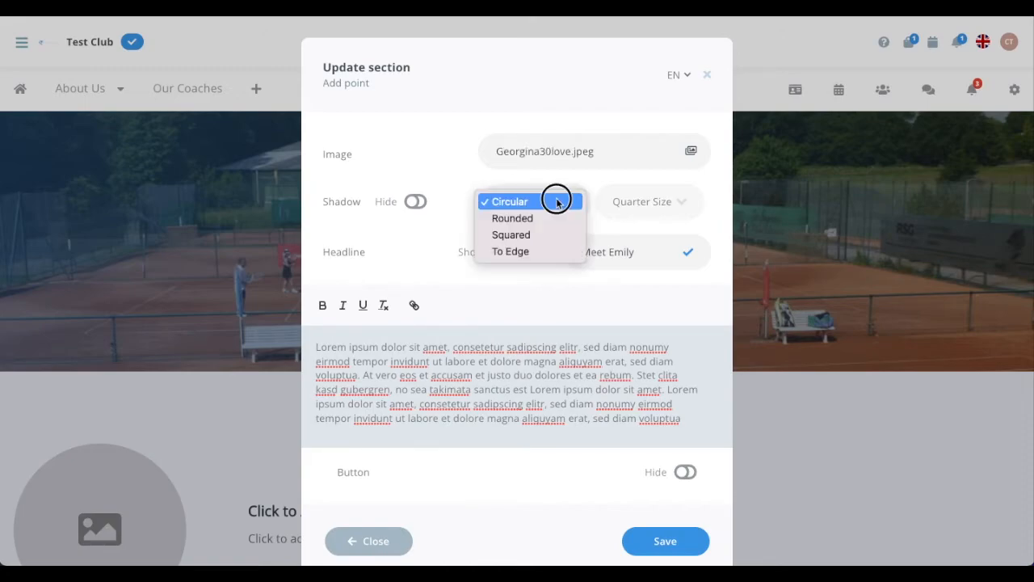
{"action": "left_click", "coordinate": [539, 202]}
{"action": "left_click", "coordinate": [411, 206]}
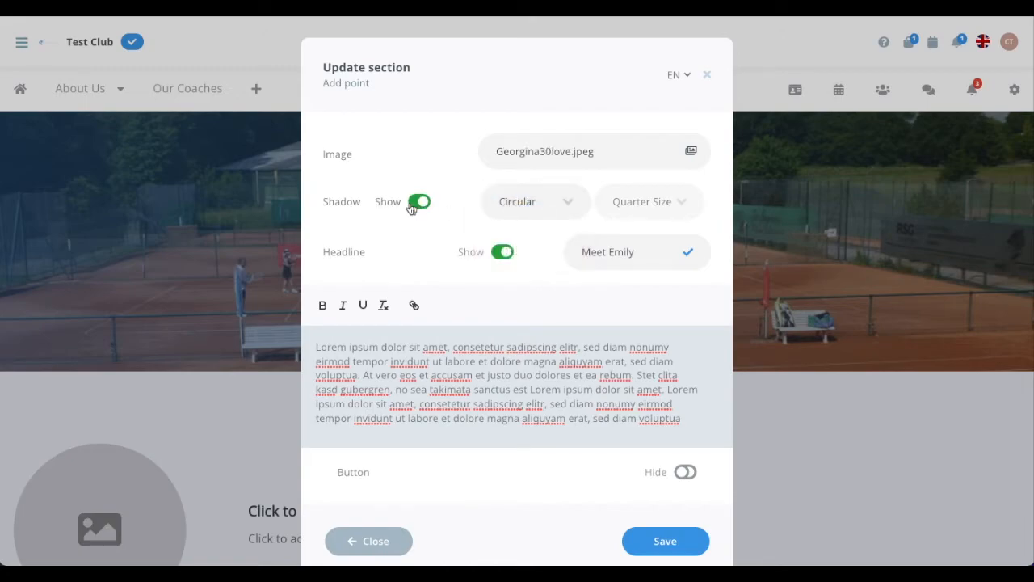
Add a blue "Book a Training with" button naming the first coach, with its link and the Same target option, and save the entry.
{"action": "scroll", "coordinate": [566, 364], "scroll_direction": "down", "scroll_amount": 1}
{"action": "left_click", "coordinate": [685, 438]}
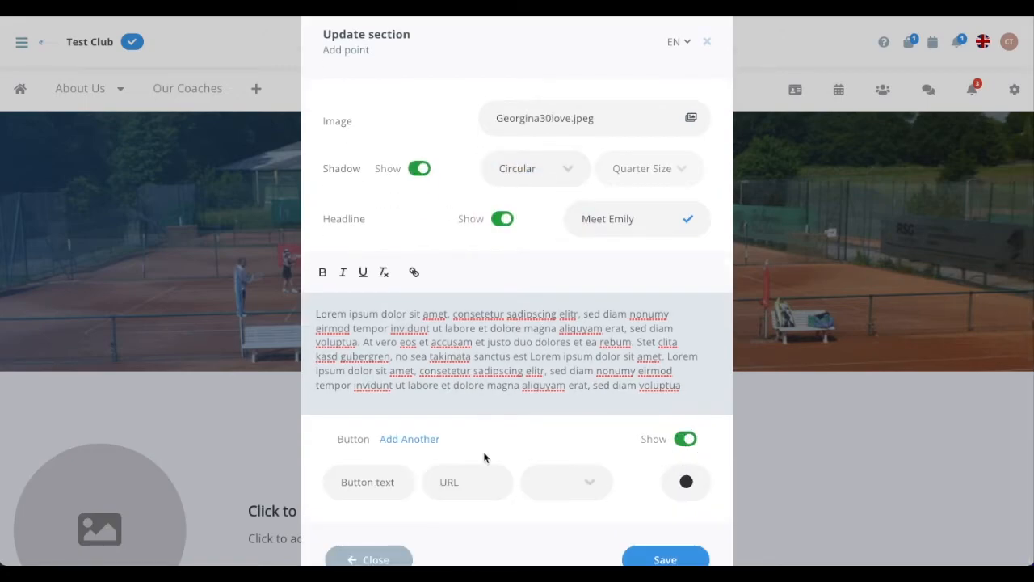
{"action": "scroll", "coordinate": [388, 436], "scroll_direction": "down", "scroll_amount": 1}
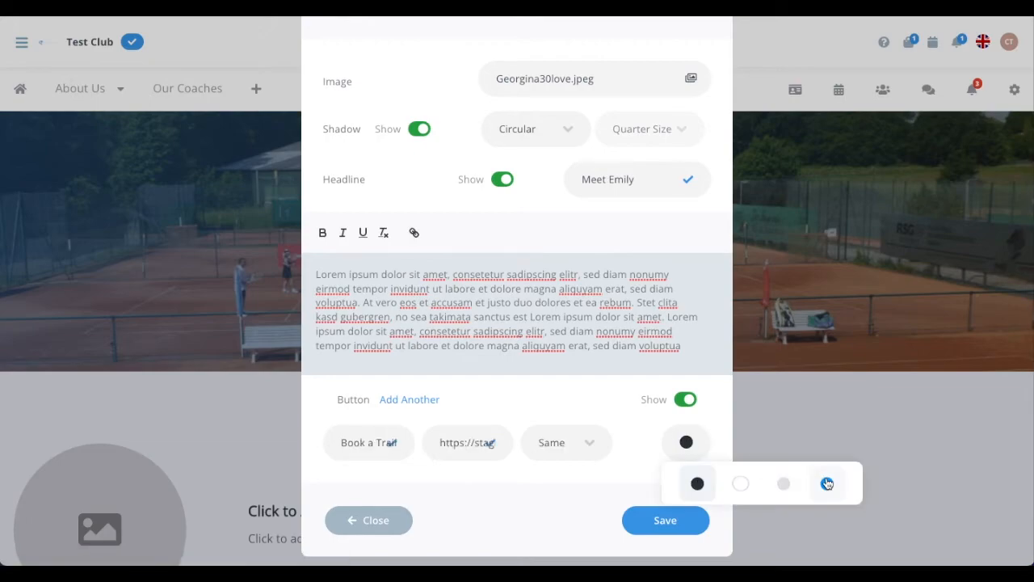
{"action": "left_click", "coordinate": [826, 483]}
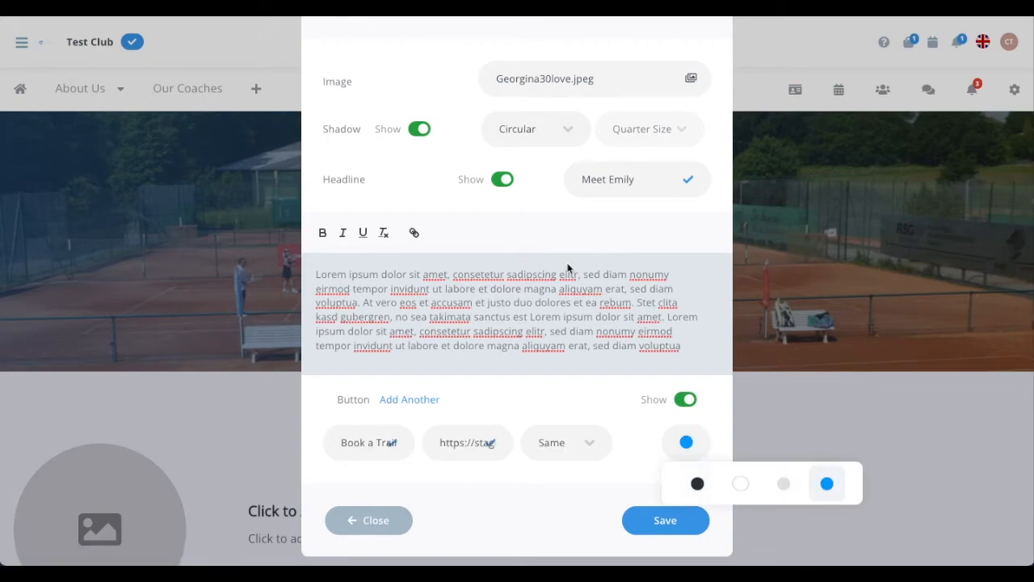
{"action": "left_click", "coordinate": [544, 488]}
{"action": "scroll", "coordinate": [544, 490], "scroll_direction": "up", "scroll_amount": 1}
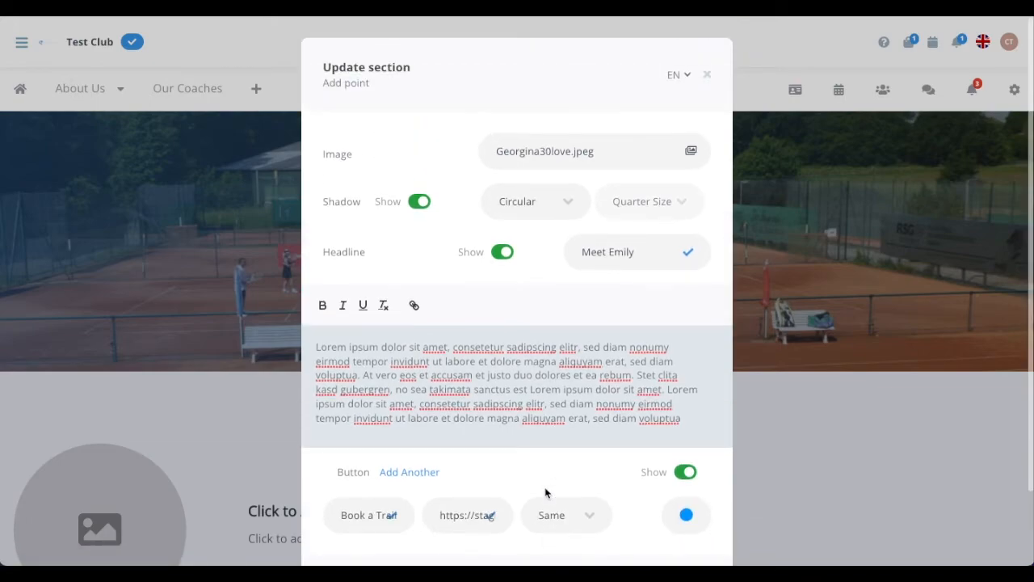
{"action": "scroll", "coordinate": [566, 501], "scroll_direction": "down", "scroll_amount": 1}
{"action": "left_click", "coordinate": [659, 525]}
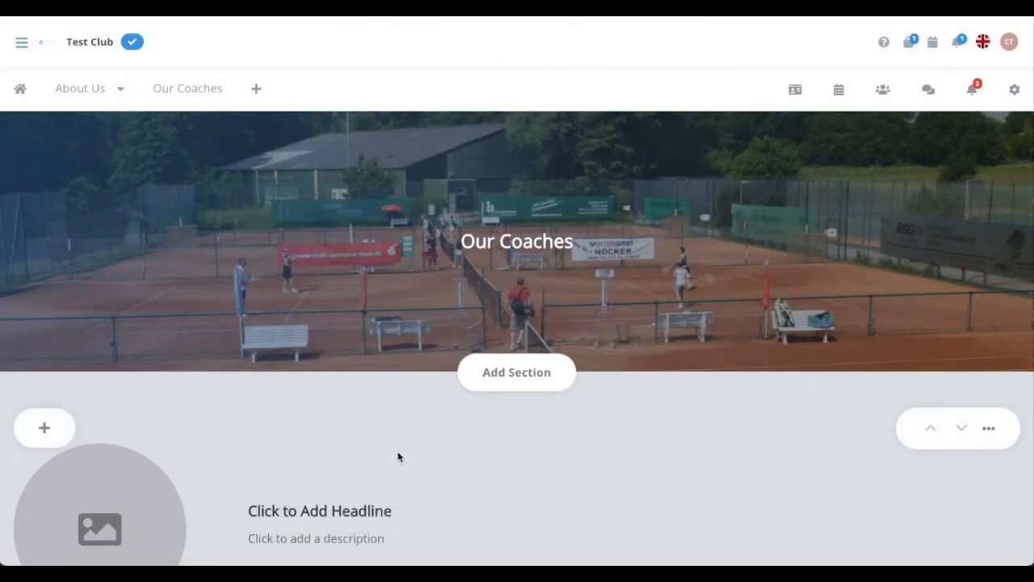
Add a Right image + text section below the first coach's section and set its background color to white.
{"action": "scroll", "coordinate": [398, 457], "scroll_direction": "down", "scroll_amount": 3}
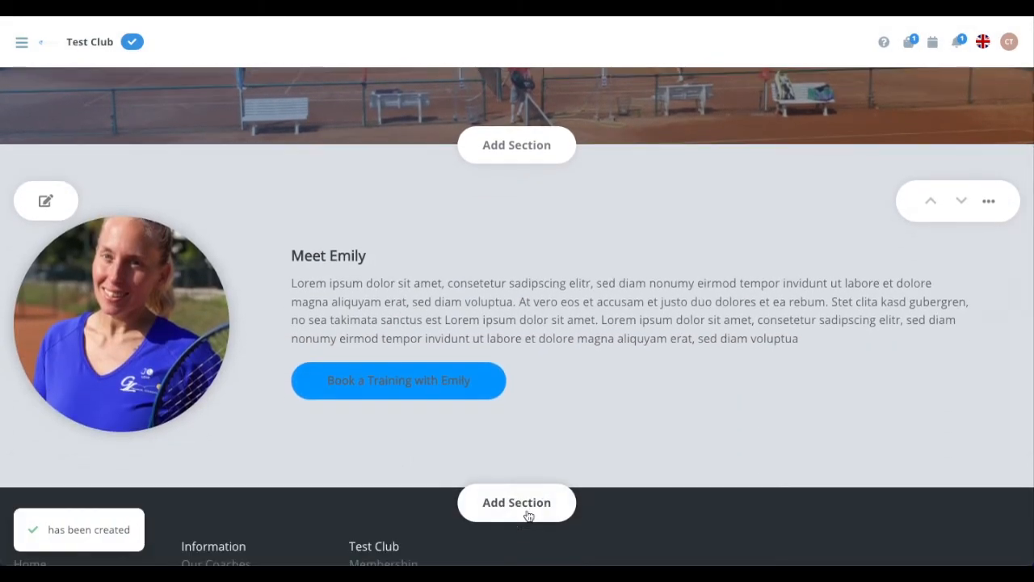
{"action": "left_click", "coordinate": [528, 516]}
{"action": "scroll", "coordinate": [452, 436], "scroll_direction": "down", "scroll_amount": 2}
{"action": "left_click", "coordinate": [382, 413]}
{"action": "left_click", "coordinate": [662, 509]}
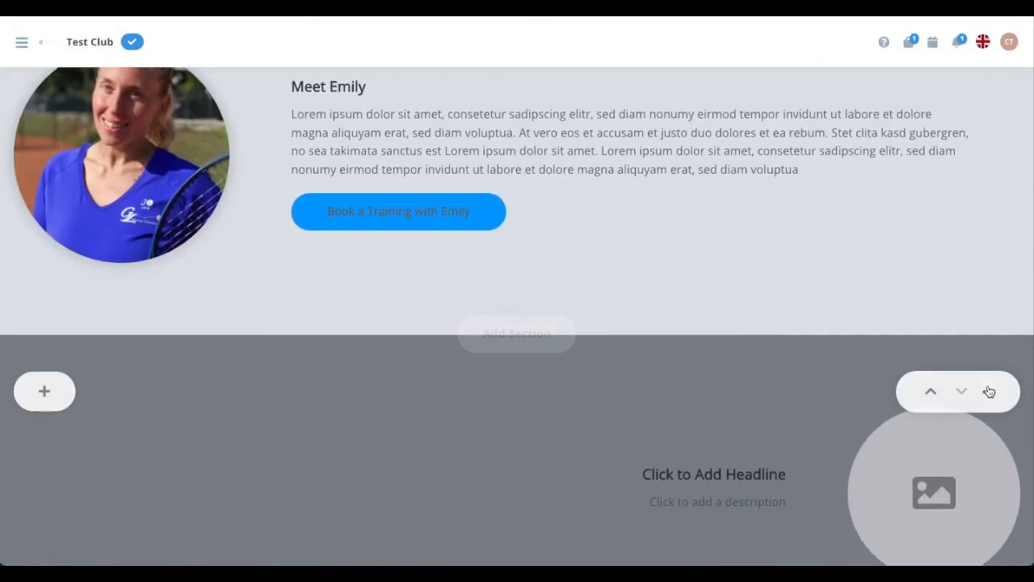
{"action": "left_click", "coordinate": [989, 391]}
{"action": "mouse_move", "coordinate": [854, 197]}
{"action": "left_click", "coordinate": [765, 250]}
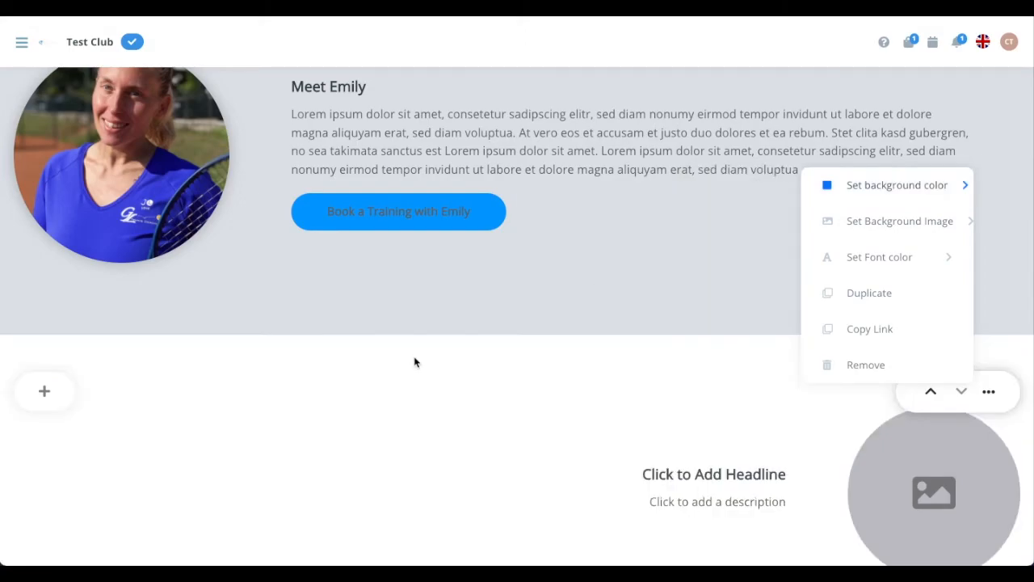
Start the second coach's entry with a "Meet" headline and explication-coaching.jpeg as the image, Squared at Third Size with a shadow.
{"action": "left_click", "coordinate": [45, 392]}
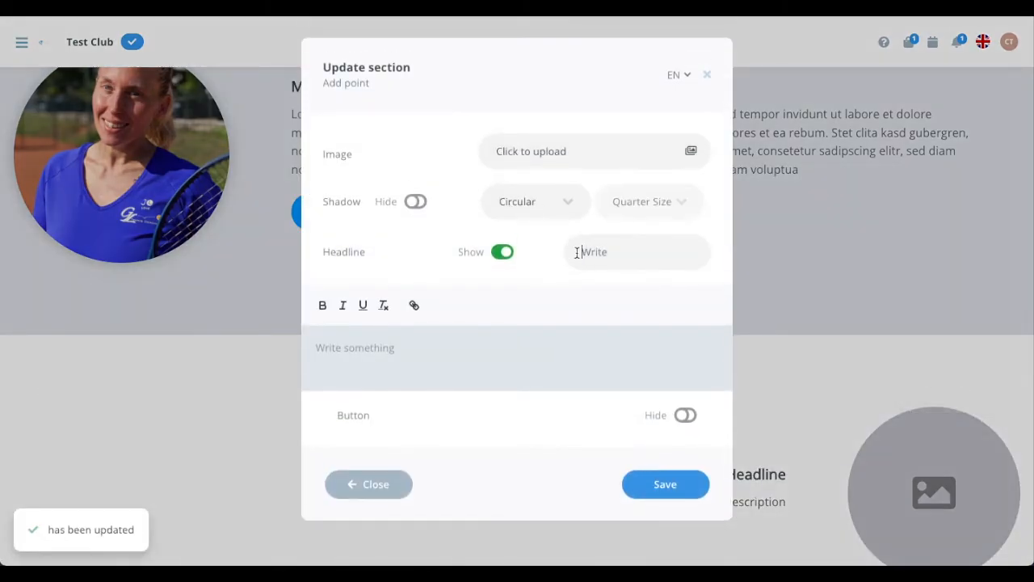
{"action": "type", "text": "Meet David"}
{"action": "left_click", "coordinate": [536, 202]}
{"action": "left_click", "coordinate": [508, 233]}
{"action": "left_click", "coordinate": [639, 202]}
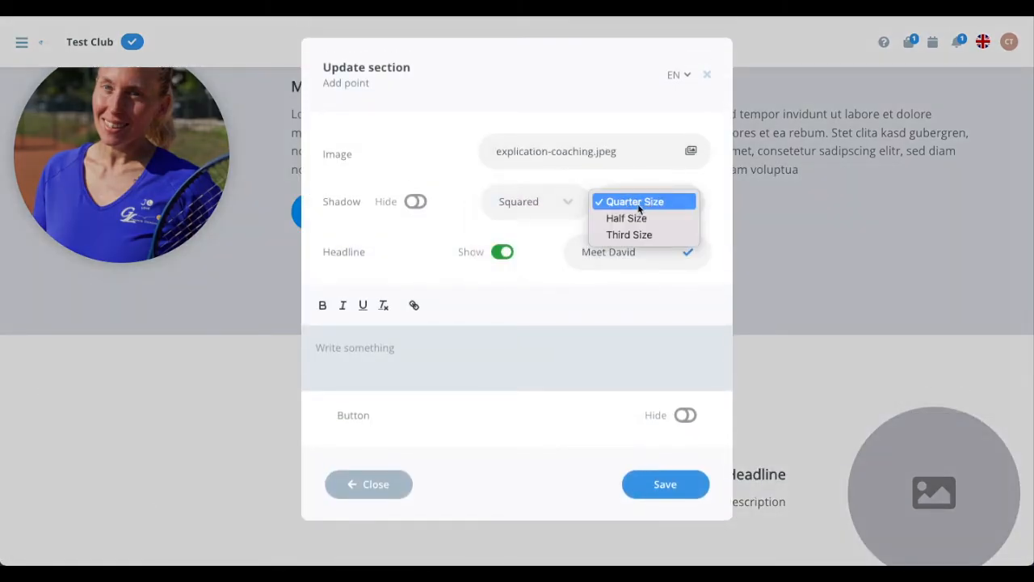
{"action": "left_click", "coordinate": [631, 234]}
{"action": "left_click", "coordinate": [419, 203]}
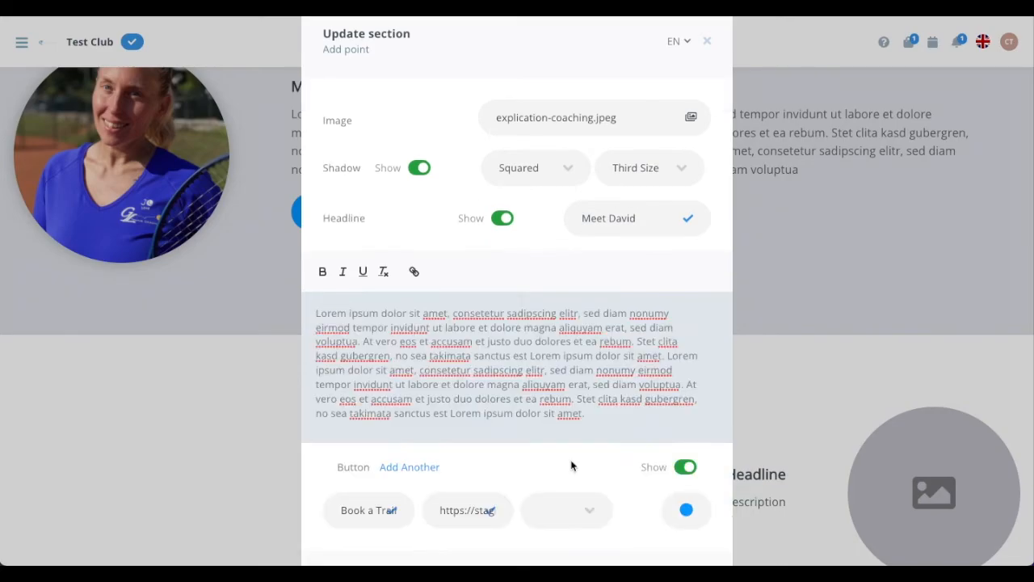
Complete the second coach's entry with a lorem ipsum description and a blue training booking button, and save it.
{"action": "scroll", "coordinate": [575, 464], "scroll_direction": "down", "scroll_amount": 2}
{"action": "left_click", "coordinate": [670, 499]}
{"action": "scroll", "coordinate": [671, 500], "scroll_direction": "down", "scroll_amount": 2}
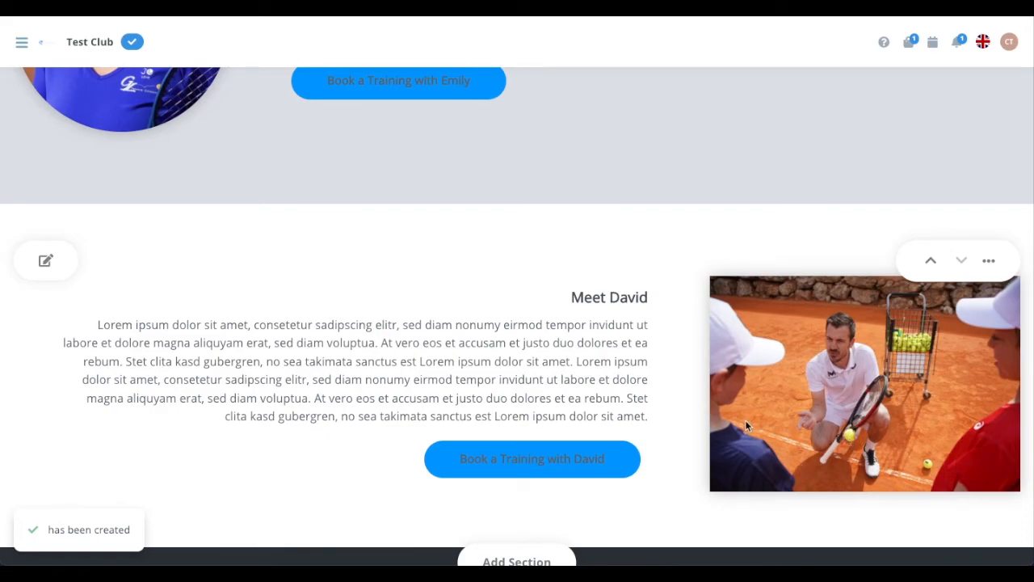
Change the second coach's image to Rounded and Half Size, and save the entry.
{"action": "left_click", "coordinate": [46, 261]}
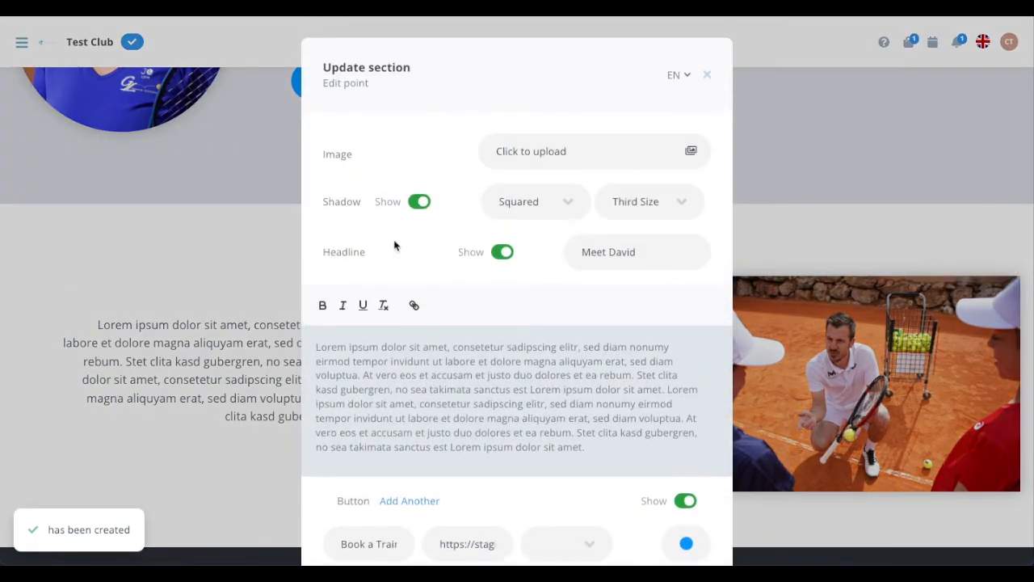
{"action": "left_click", "coordinate": [517, 206]}
{"action": "left_click", "coordinate": [522, 184]}
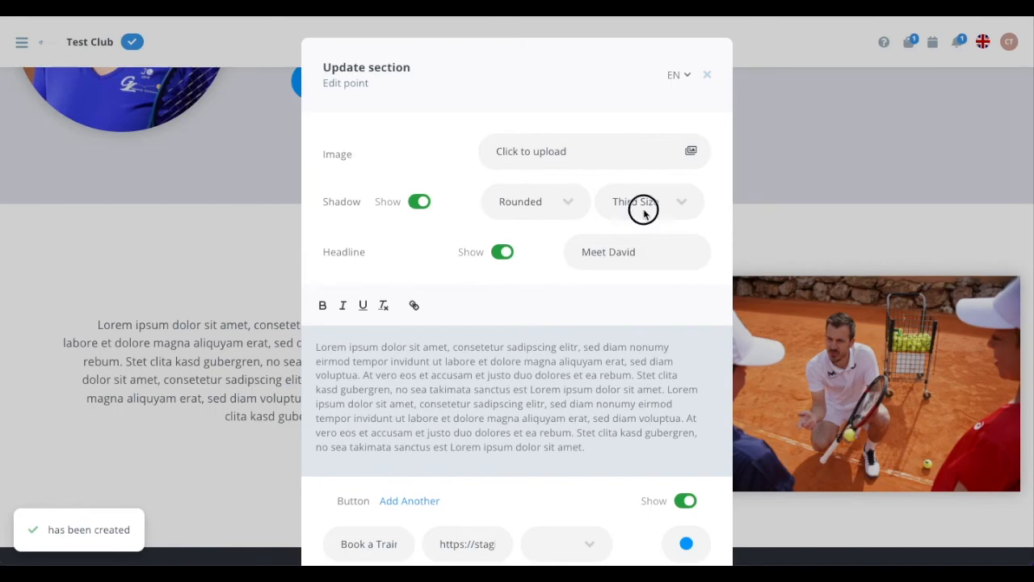
{"action": "left_click", "coordinate": [641, 204]}
{"action": "left_click", "coordinate": [643, 186]}
{"action": "scroll", "coordinate": [588, 369], "scroll_direction": "down", "scroll_amount": 3}
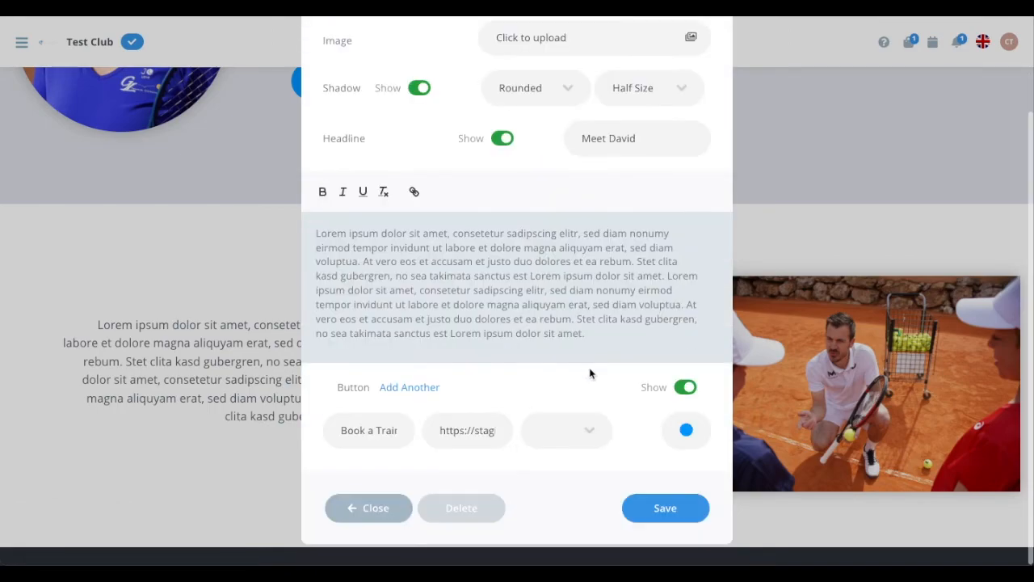
{"action": "left_click", "coordinate": [647, 515]}
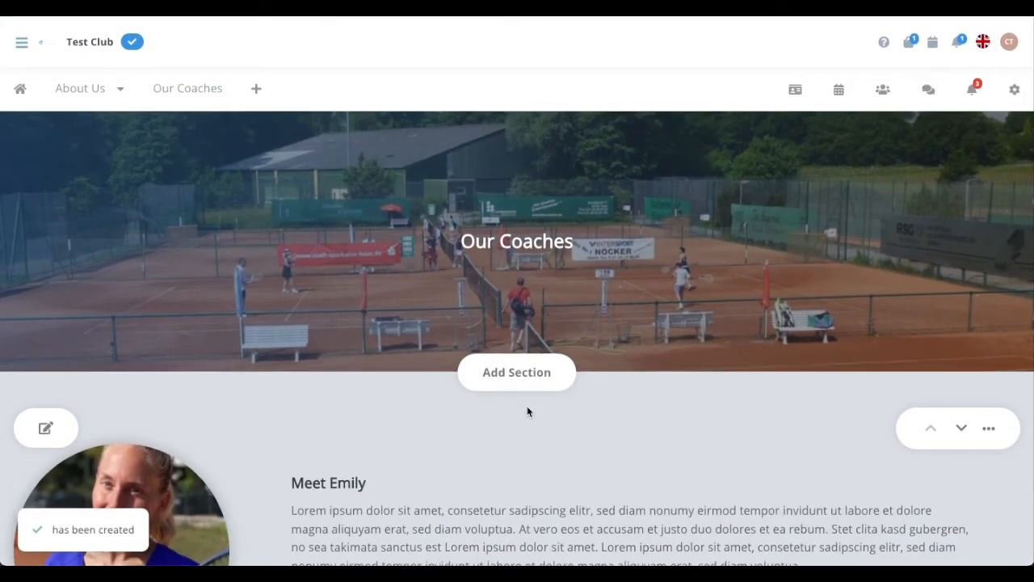
Set the Our Coaches page's icon to the megaphone in the site's side navigation.
{"action": "left_click", "coordinate": [21, 42]}
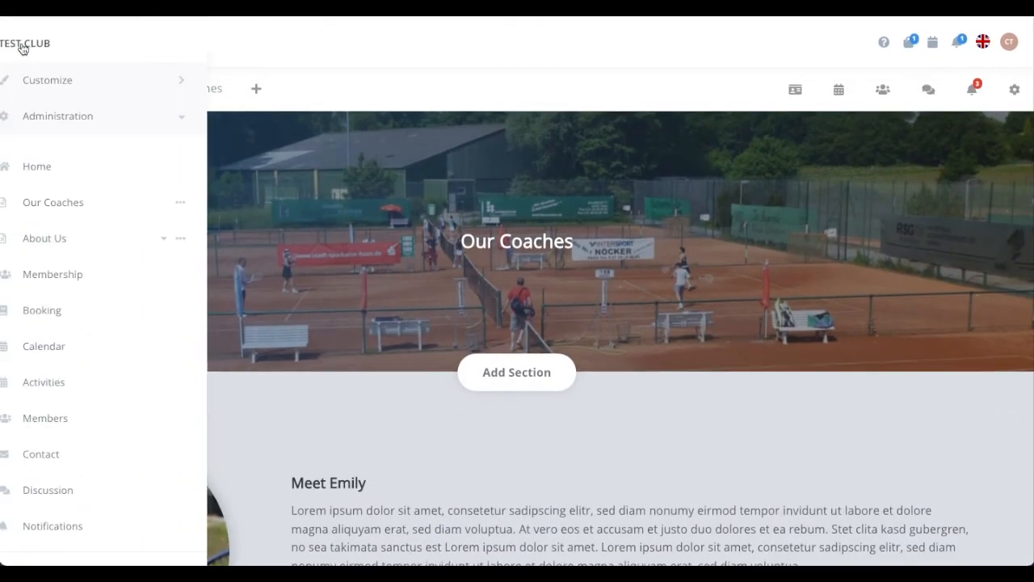
{"action": "left_click", "coordinate": [202, 203]}
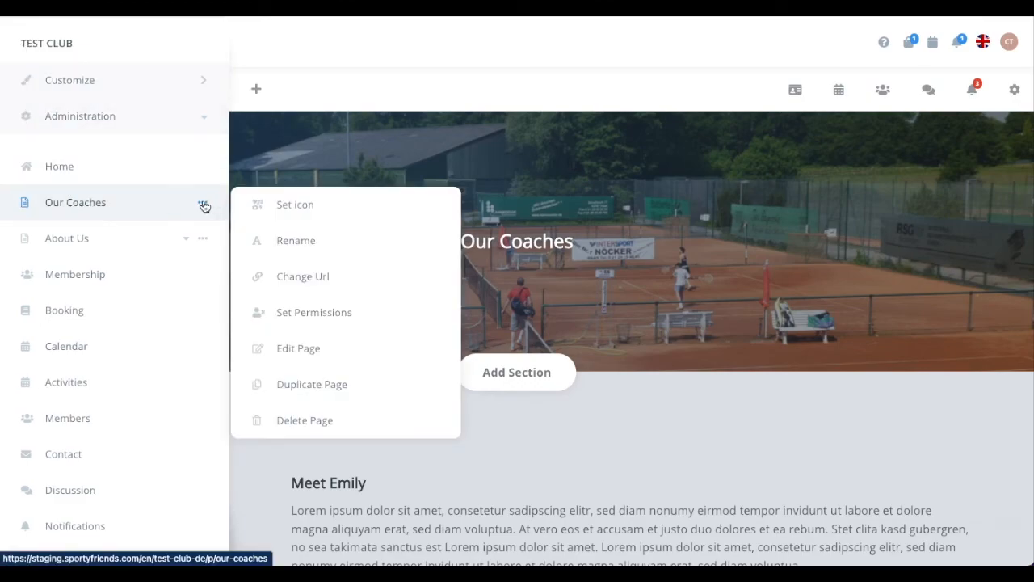
{"action": "left_click", "coordinate": [265, 206]}
{"action": "left_click", "coordinate": [272, 340]}
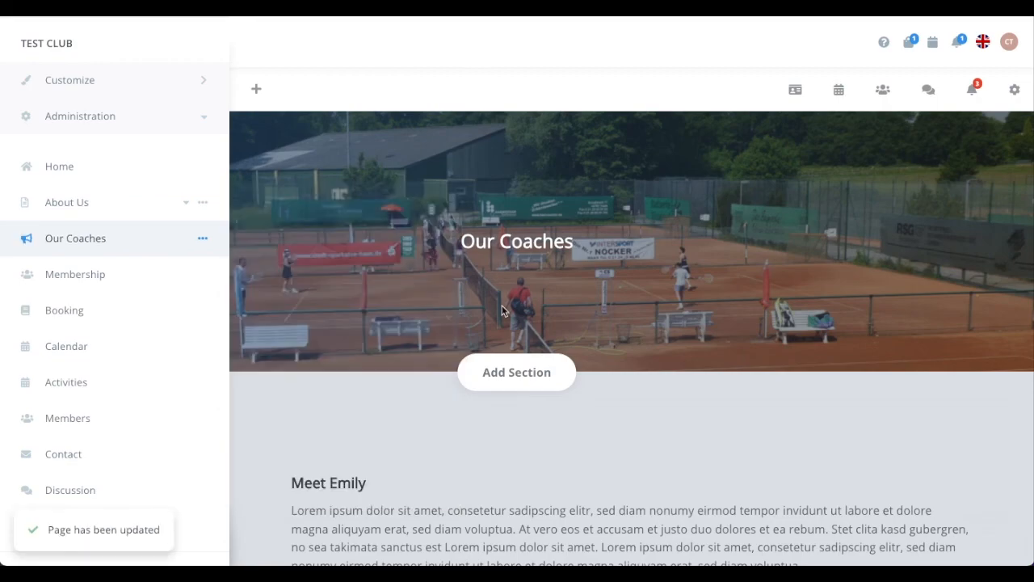
Edit the Our Coaches page URL by pasting its full address and replacing "our" in the ending with "gro".
{"action": "left_click", "coordinate": [202, 239]}
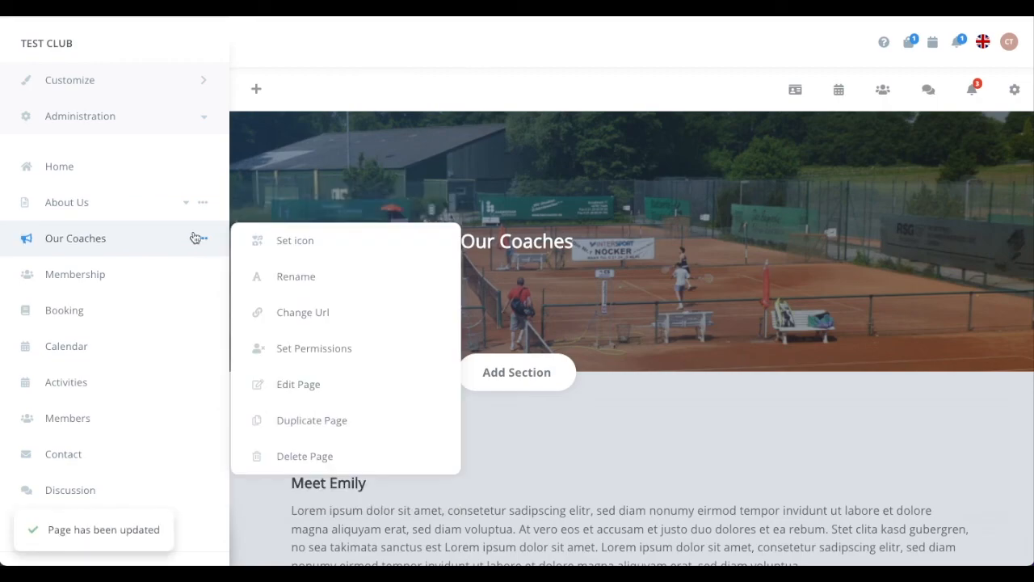
{"action": "left_click", "coordinate": [287, 316]}
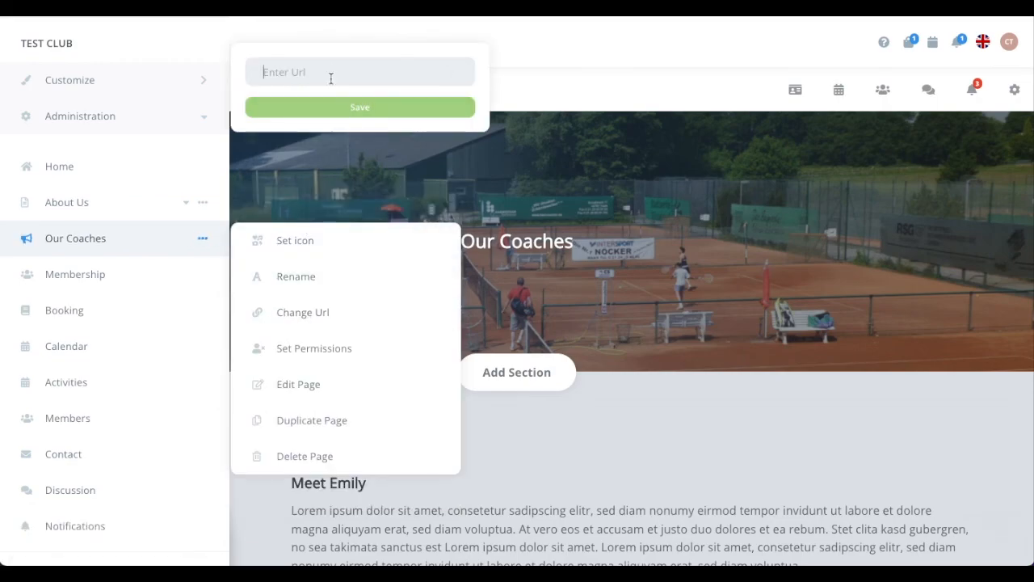
{"action": "key", "text": "ctrl+v"}
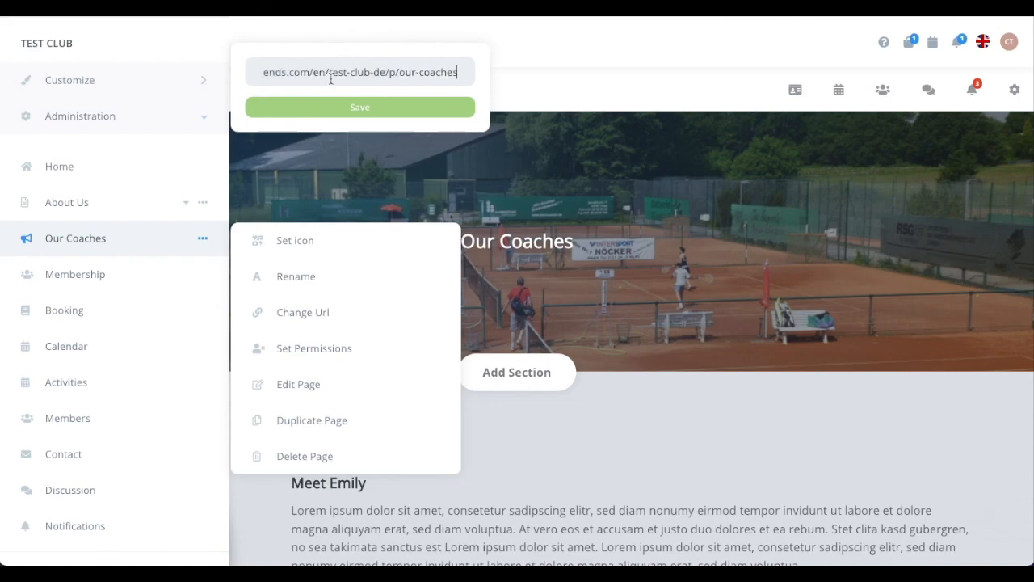
{"action": "double_click", "coordinate": [408, 72]}
{"action": "type", "text": "gro"}
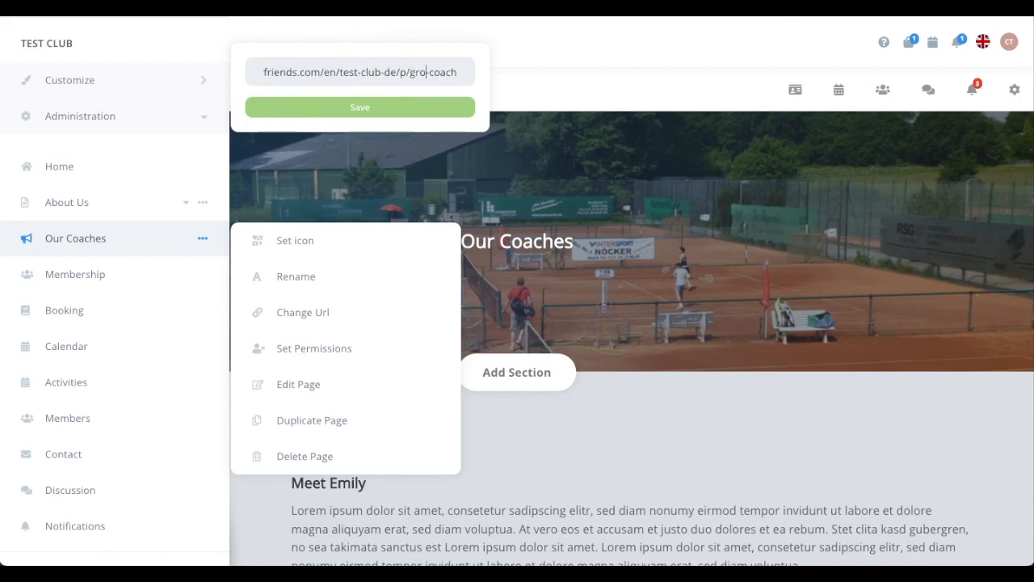